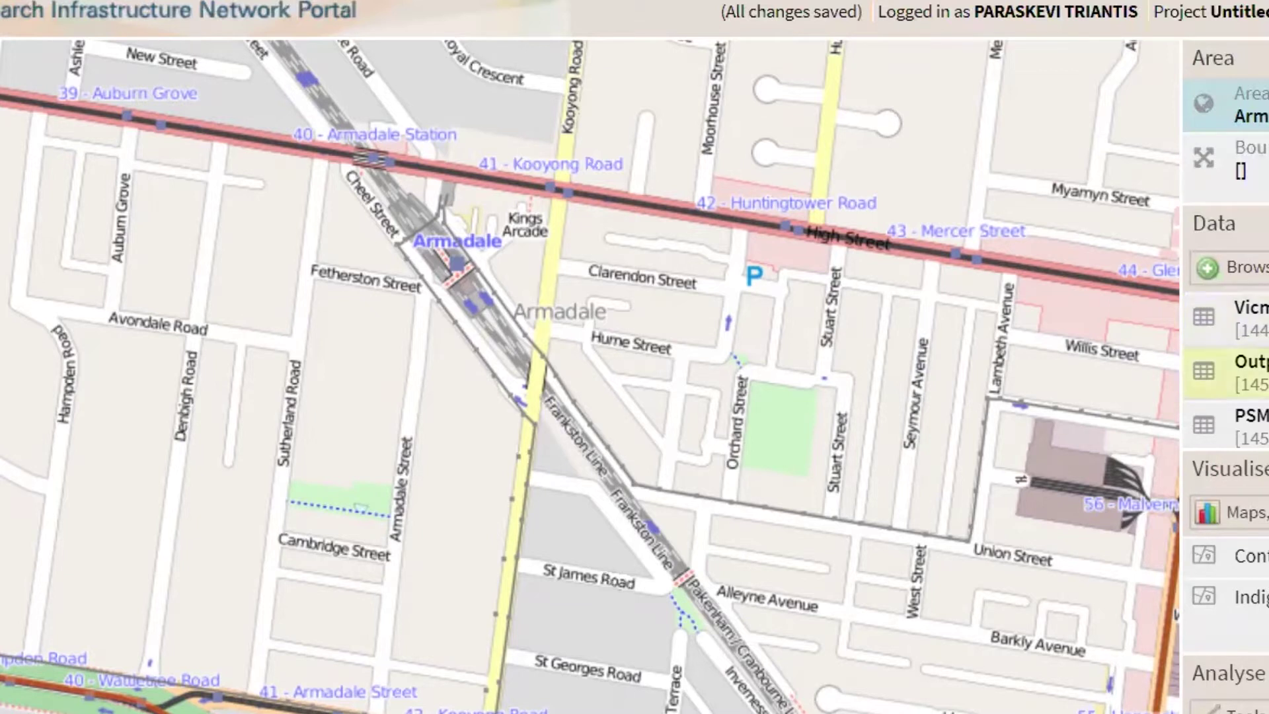
Open the data browser for the Armadale (Vic.) study area, reposition its window and activate the keyword search
{"action": "left_click_drag", "start_coordinate": [1222, 423], "coordinate": [1223, 370]}
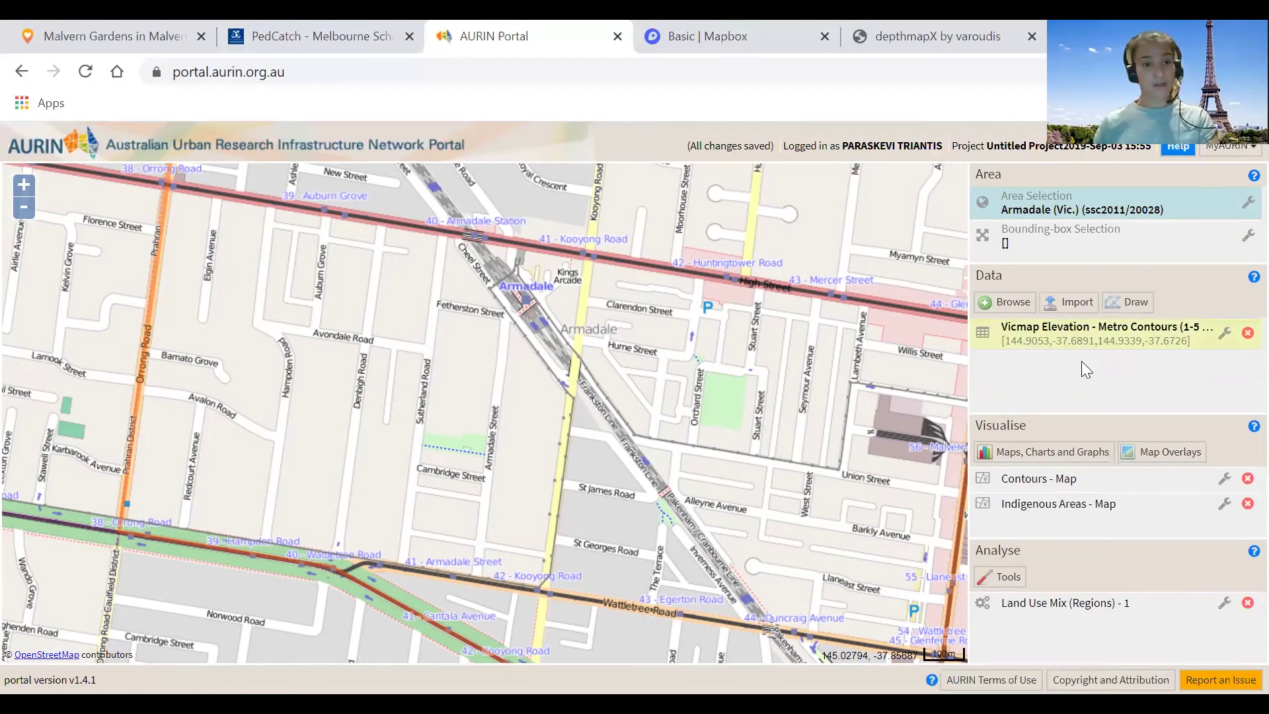
{"action": "left_click", "coordinate": [1121, 370]}
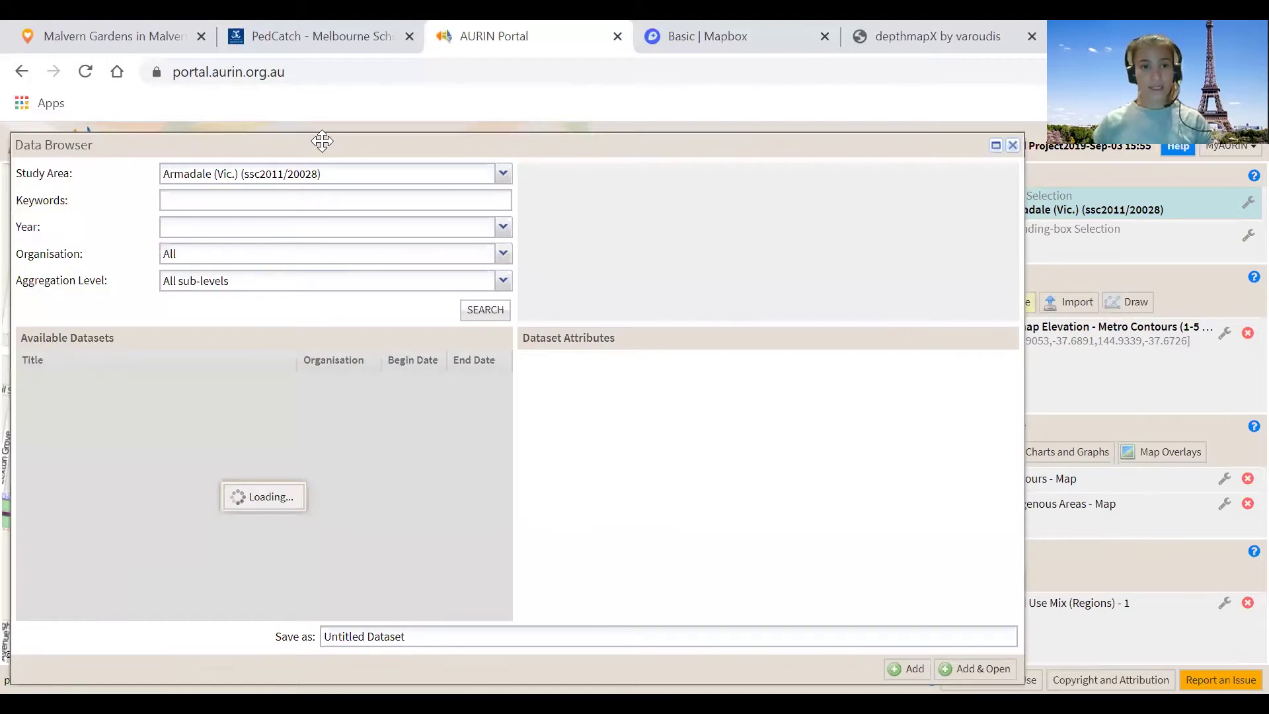
{"action": "left_click_drag", "start_coordinate": [322, 141], "coordinate": [356, 126]}
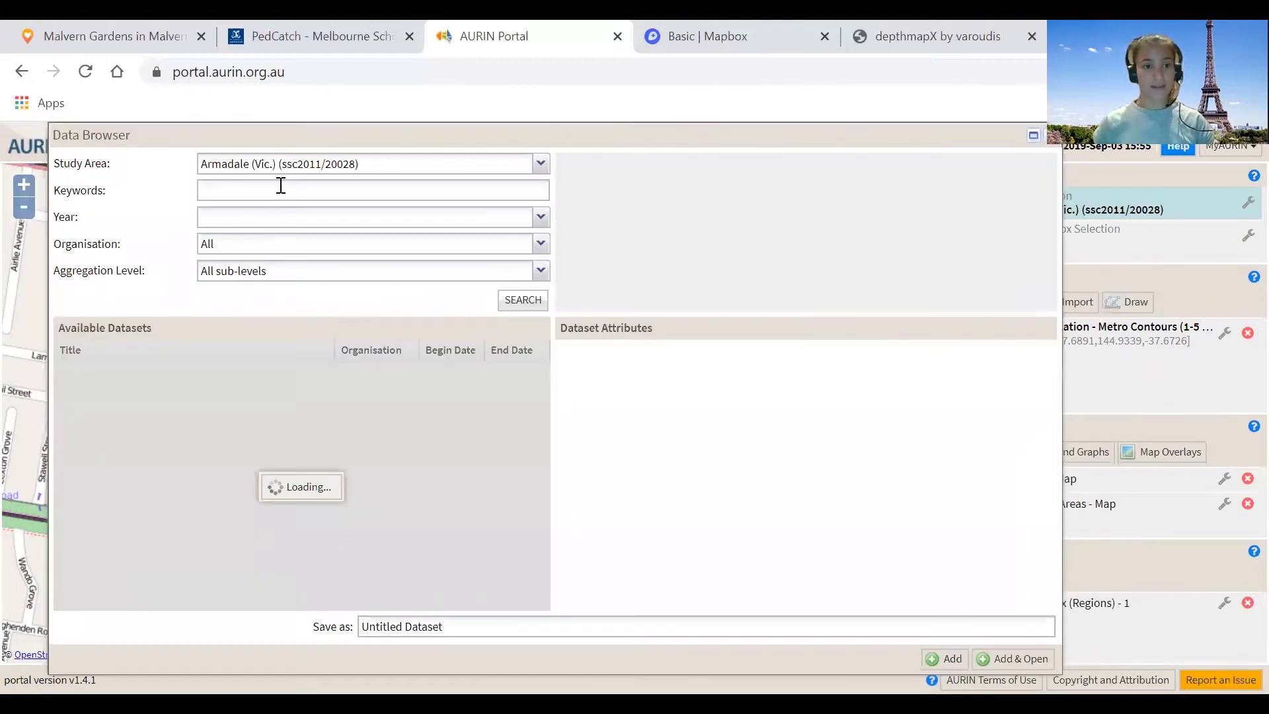
{"action": "left_click", "coordinate": [346, 191]}
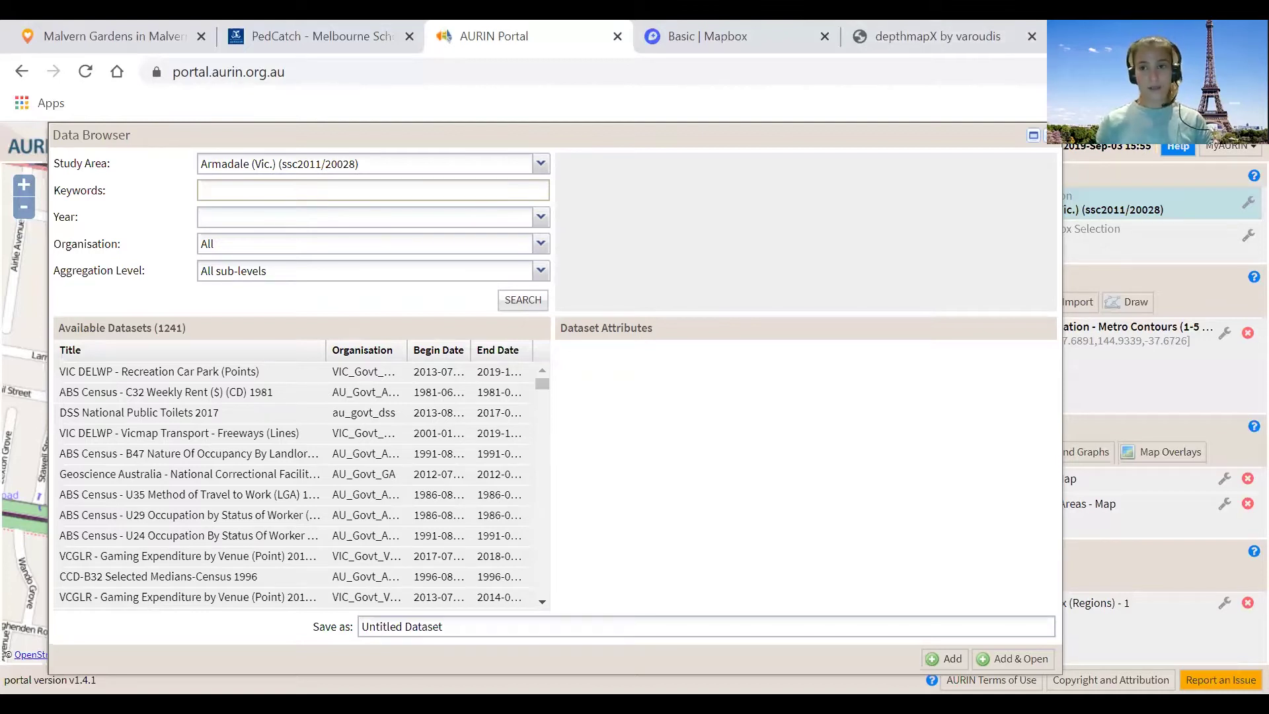
Look up "aurin walkability" in a new browser page and open the AURIN Catchment Generator documentation
{"action": "key", "text": "ctrl+t"}
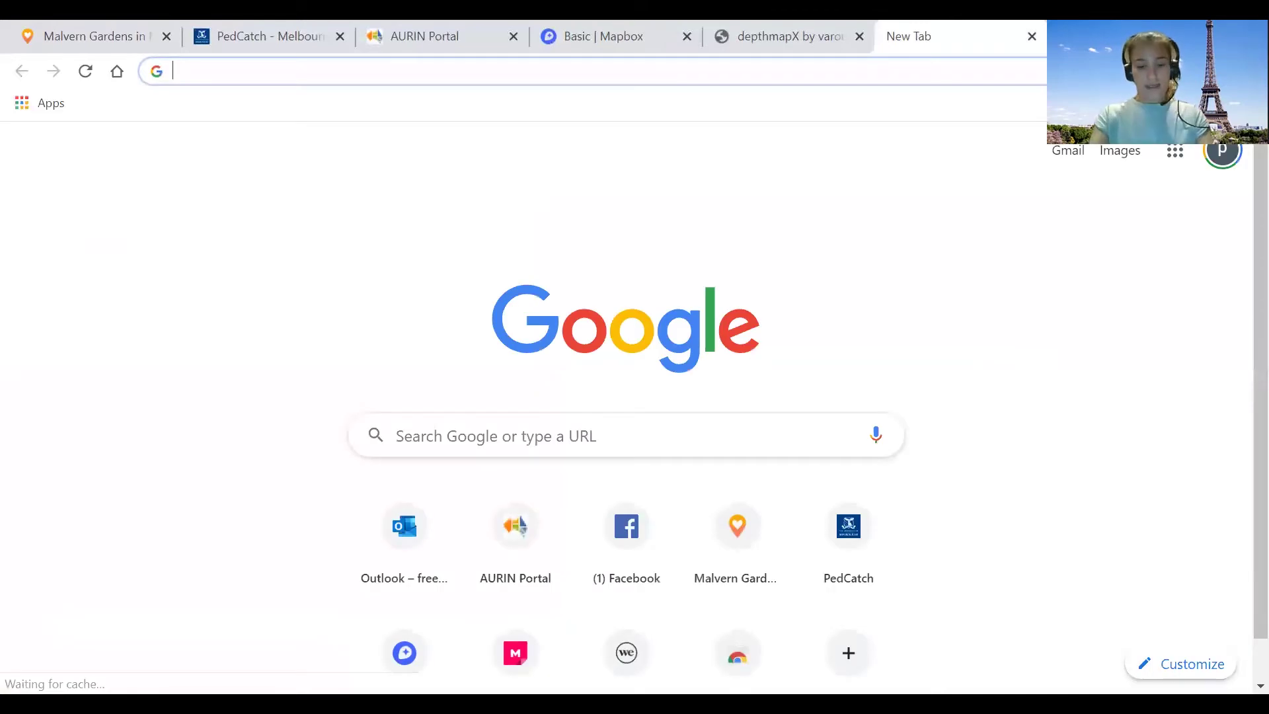
{"action": "type", "text": "auri"}
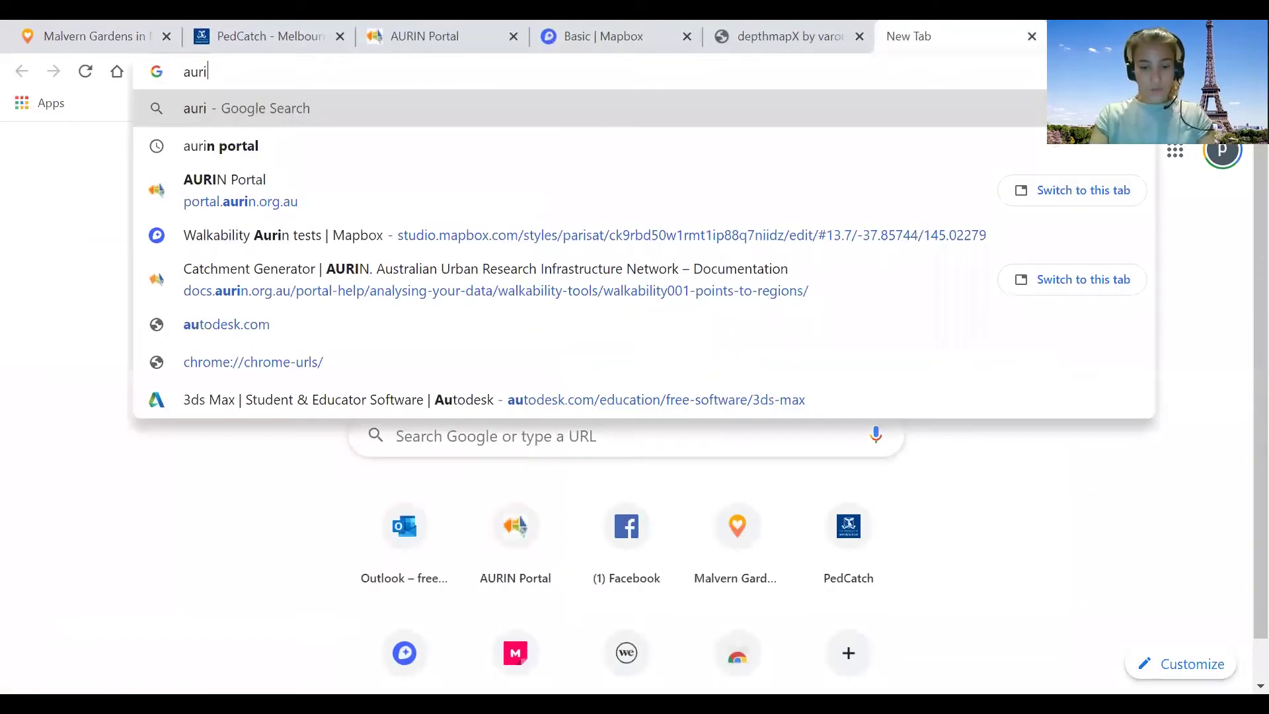
{"action": "type", "text": "n walkab"}
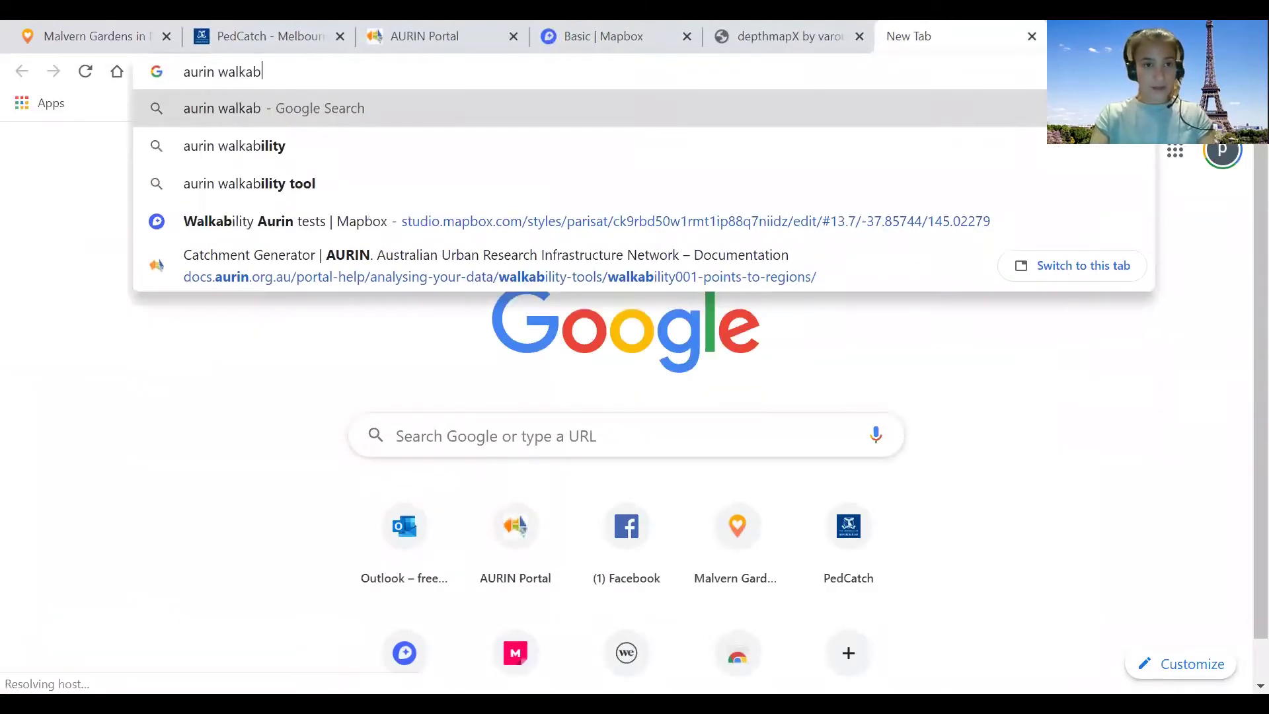
{"action": "type", "text": "ility"}
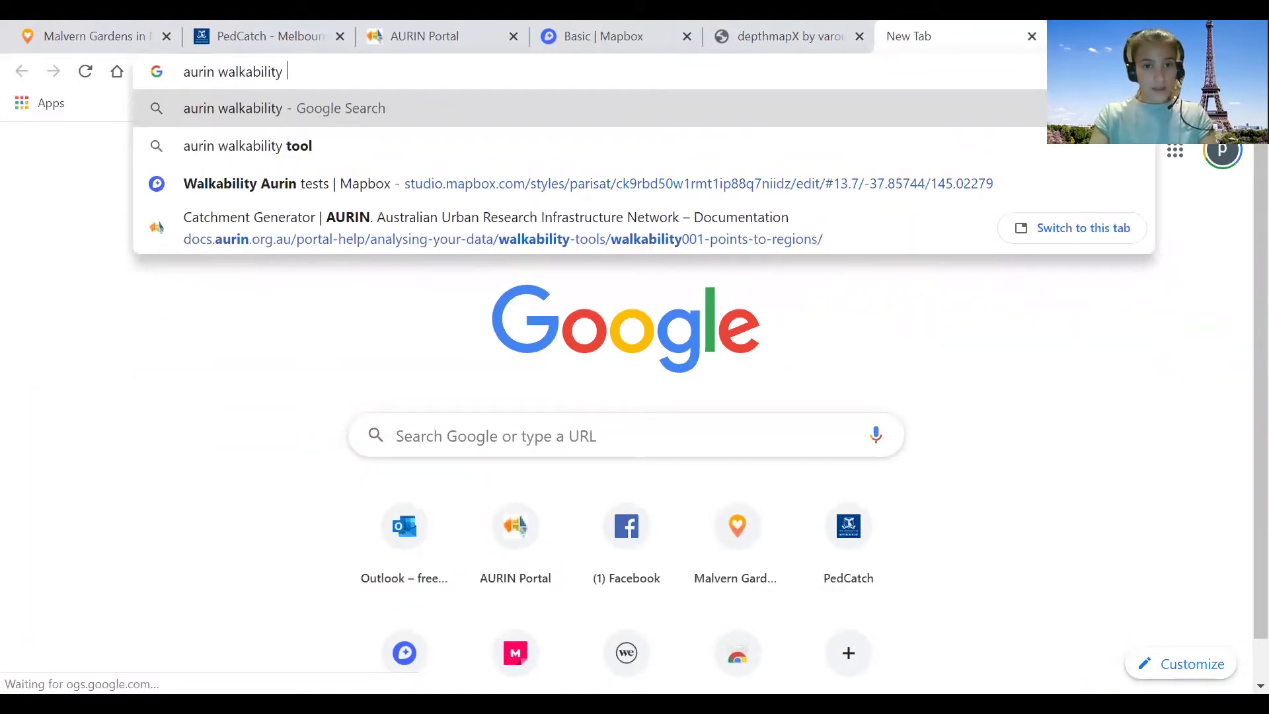
{"action": "left_click", "coordinate": [453, 247]}
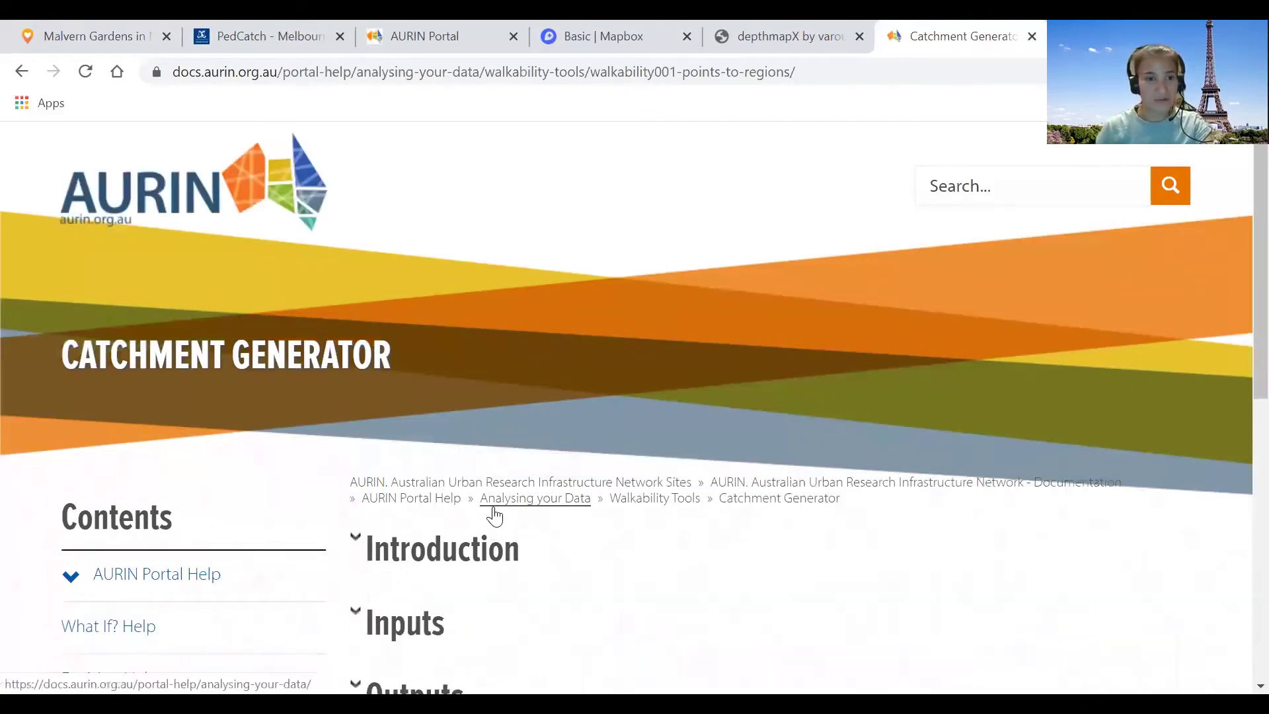
Expand the Inputs section of the Catchment Generator help page
{"action": "scroll", "coordinate": [498, 490], "scroll_direction": "down", "scroll_amount": 1}
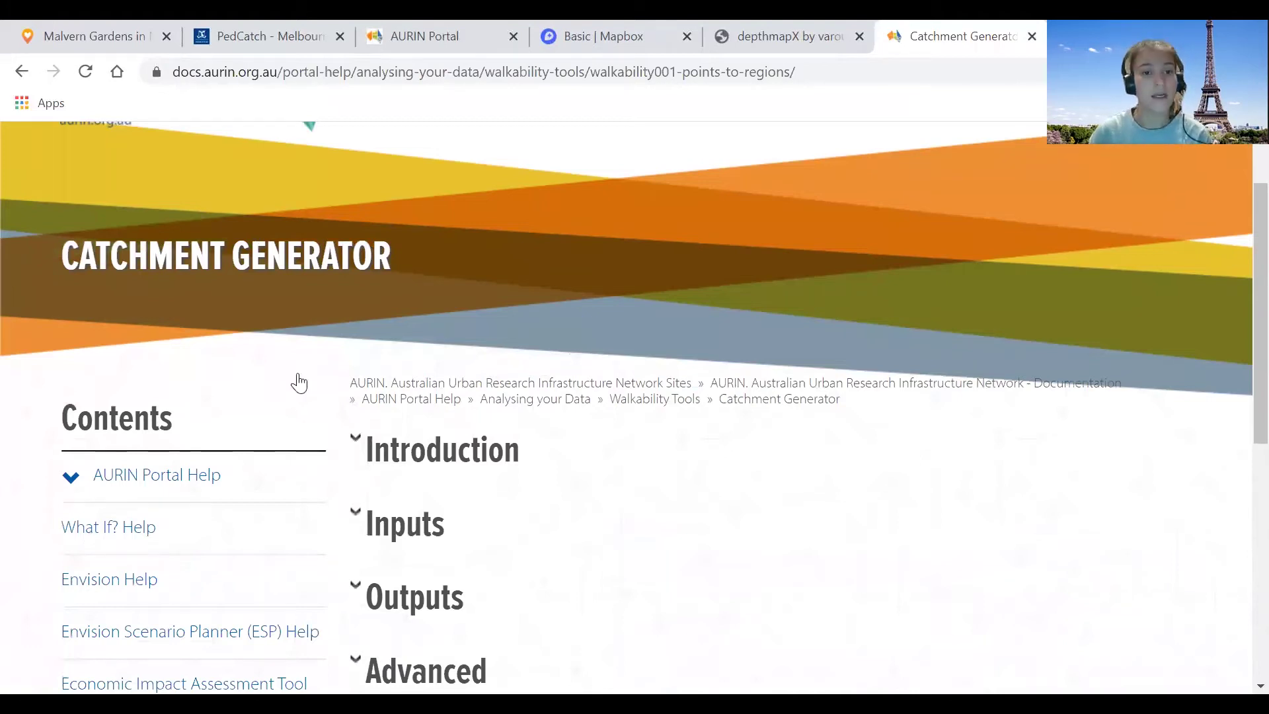
{"action": "scroll", "coordinate": [368, 434], "scroll_direction": "down", "scroll_amount": 1}
{"action": "left_click", "coordinate": [370, 427]}
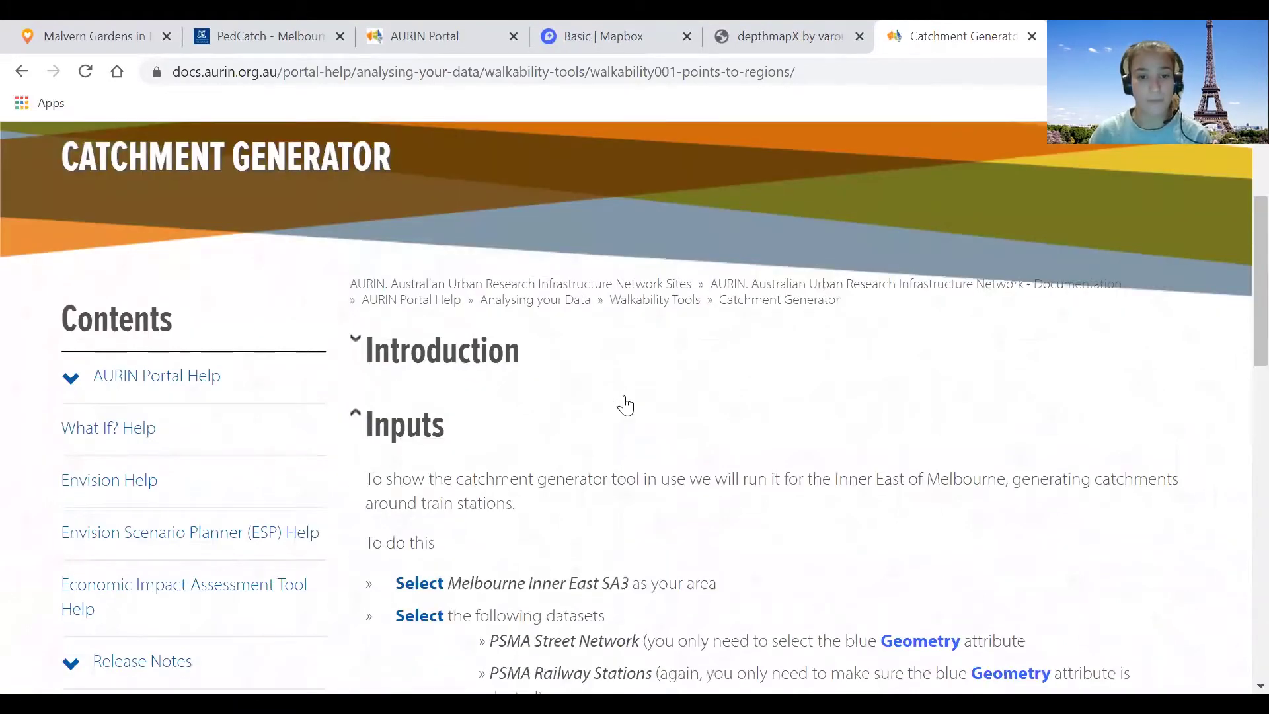
{"action": "scroll", "coordinate": [612, 432], "scroll_direction": "down", "scroll_amount": 2}
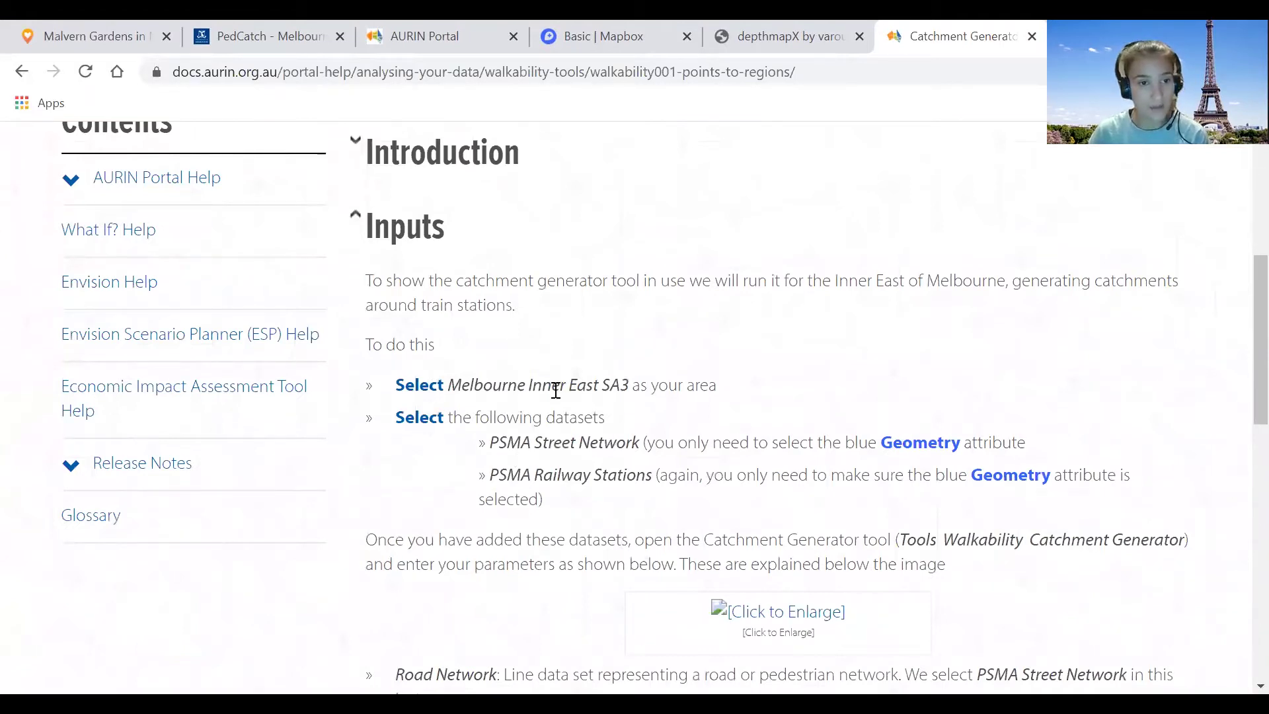
Examine the Inputs instructions for the study area and datasets required by the Catchment Generator, highlighting the Melbourne Inner East SA3 area
{"action": "scroll", "coordinate": [442, 267], "scroll_direction": "up", "scroll_amount": 1}
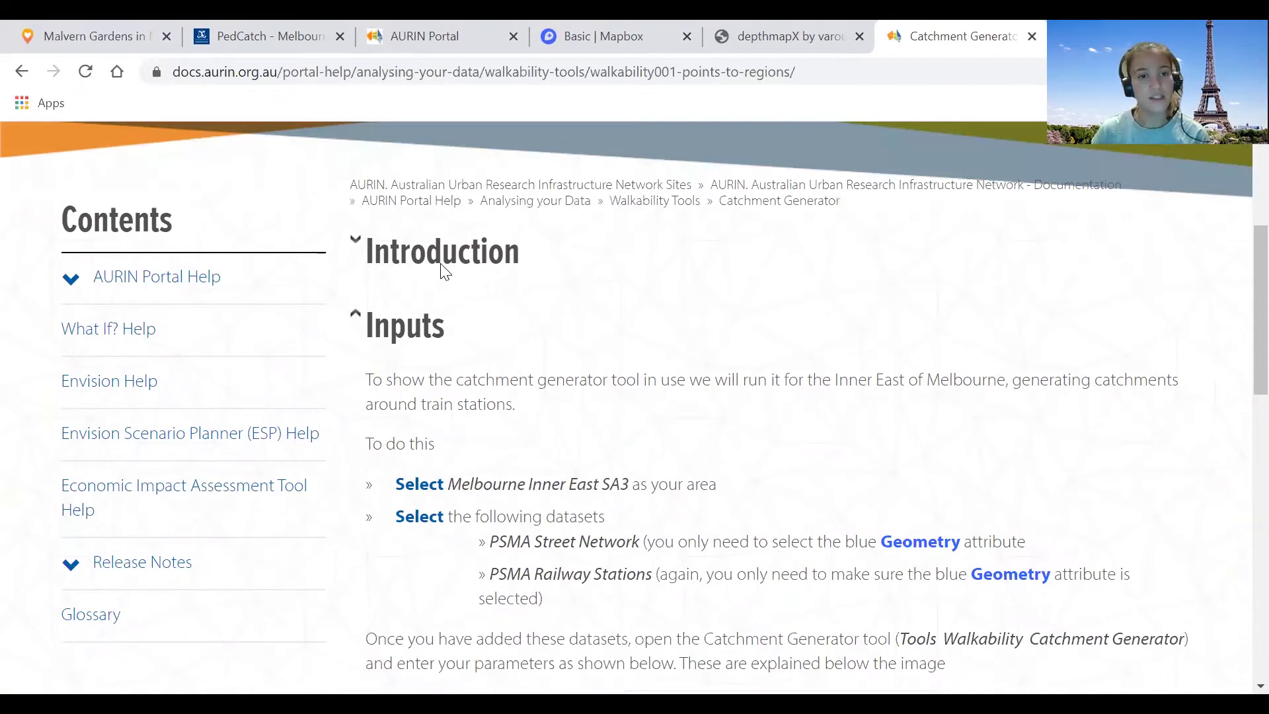
{"action": "scroll", "coordinate": [287, 215], "scroll_direction": "up", "scroll_amount": 1}
{"action": "scroll", "coordinate": [585, 323], "scroll_direction": "down", "scroll_amount": 1}
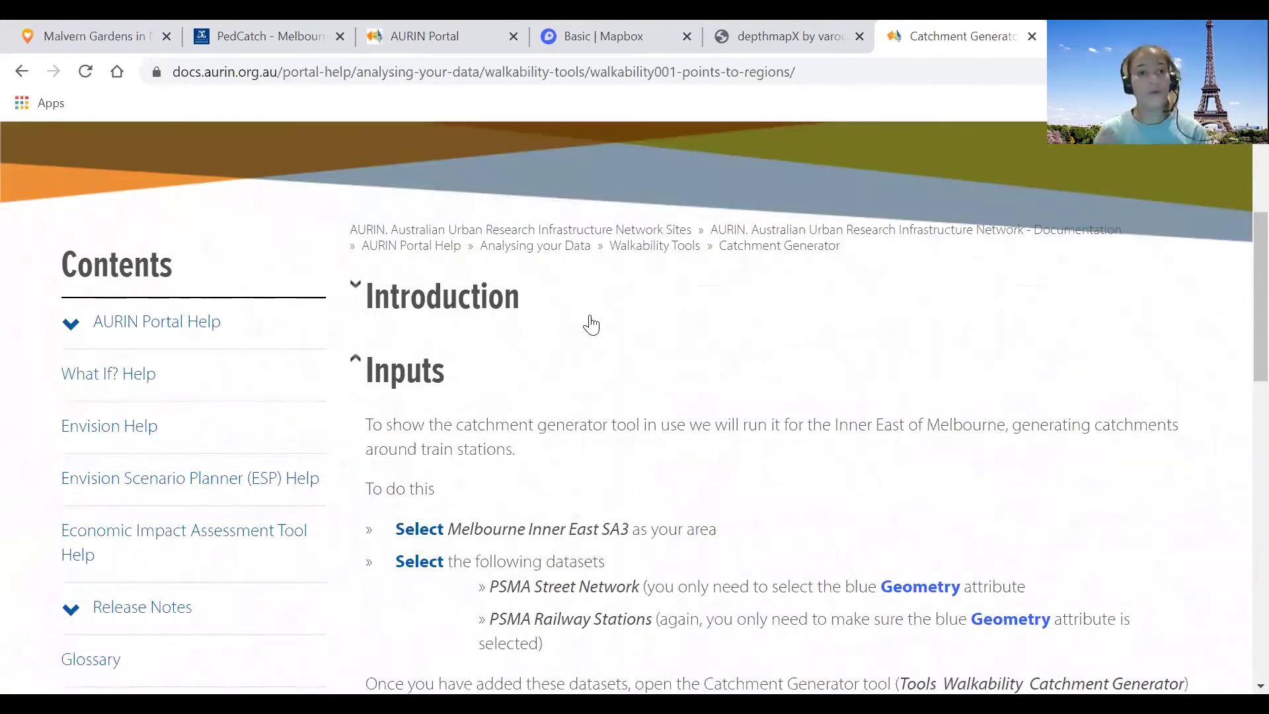
{"action": "scroll", "coordinate": [591, 324], "scroll_direction": "down", "scroll_amount": 1}
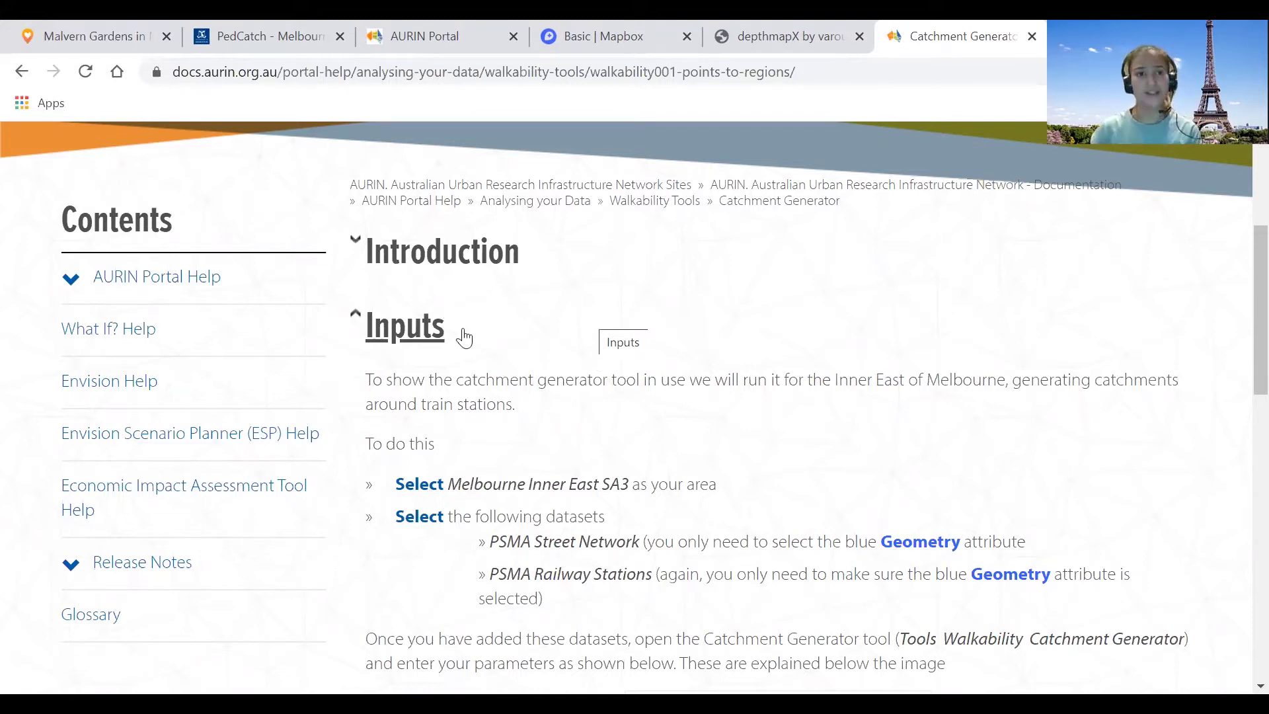
{"action": "scroll", "coordinate": [633, 330], "scroll_direction": "up", "scroll_amount": 2}
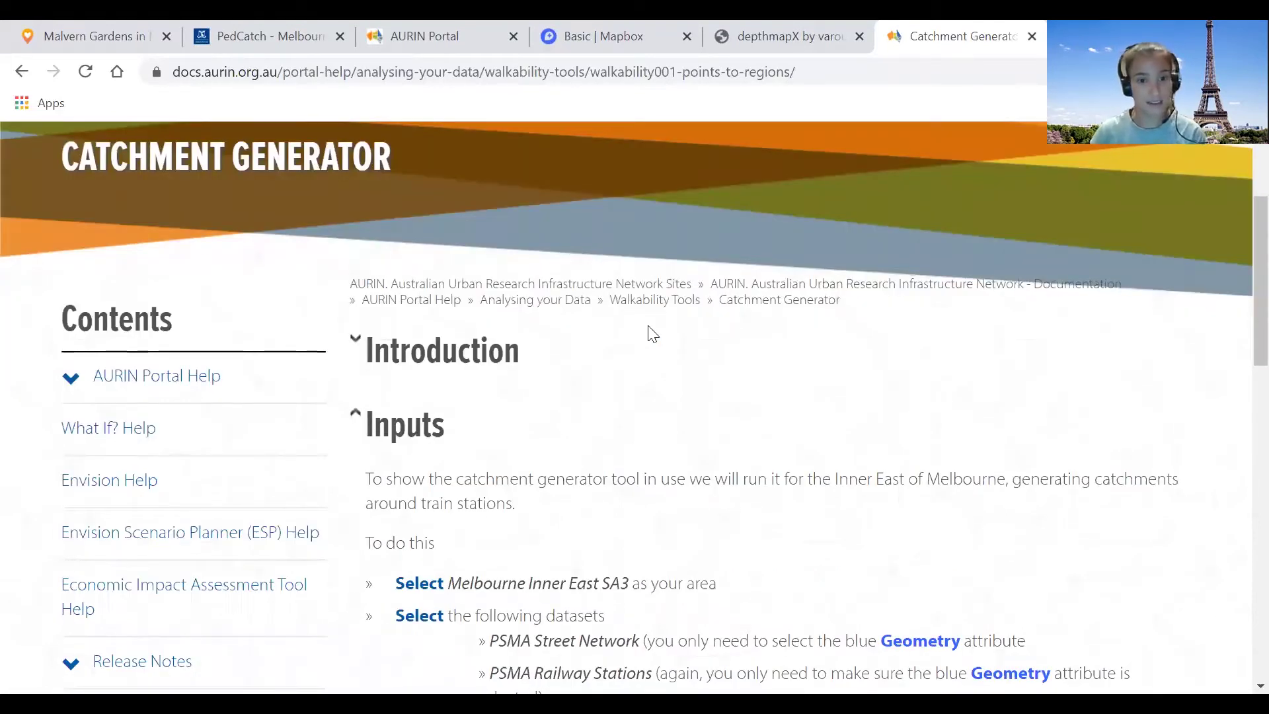
{"action": "scroll", "coordinate": [794, 447], "scroll_direction": "down", "scroll_amount": 2}
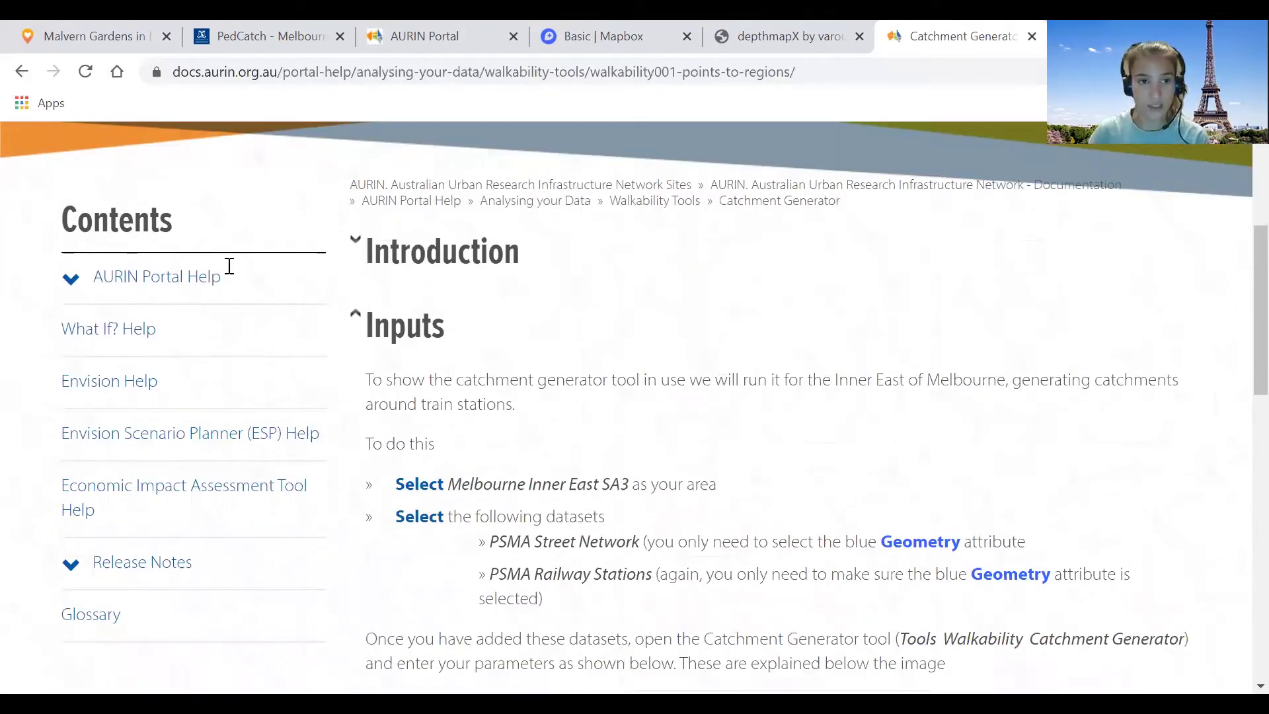
{"action": "scroll", "coordinate": [787, 435], "scroll_direction": "up", "scroll_amount": 3}
{"action": "scroll", "coordinate": [658, 361], "scroll_direction": "down", "scroll_amount": 6}
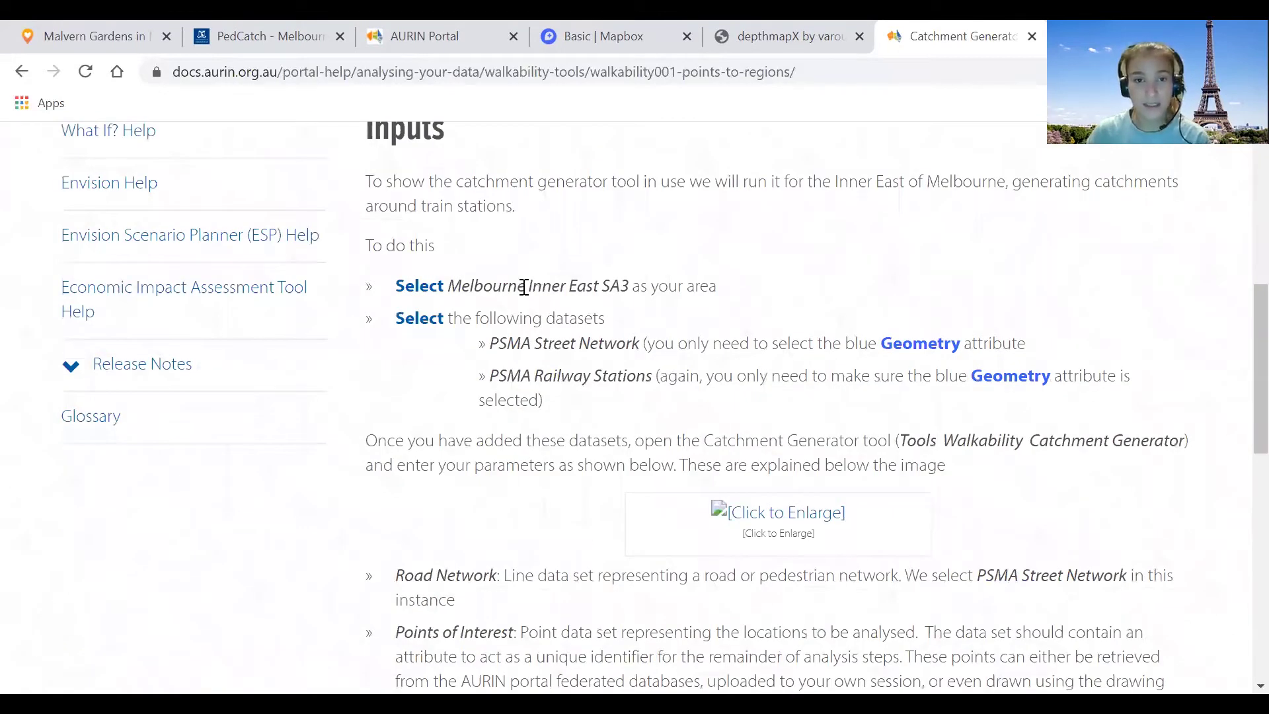
{"action": "left_click", "coordinate": [448, 285]}
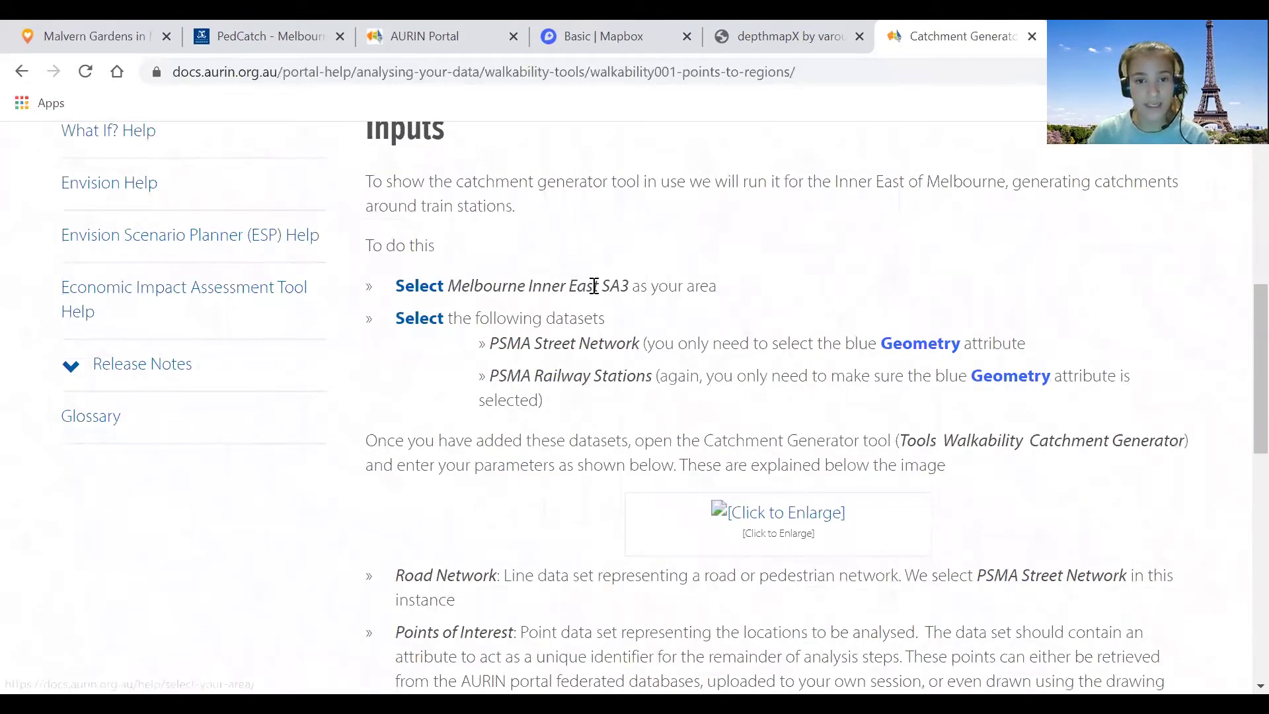
{"action": "left_click", "coordinate": [631, 286], "text": "shift"}
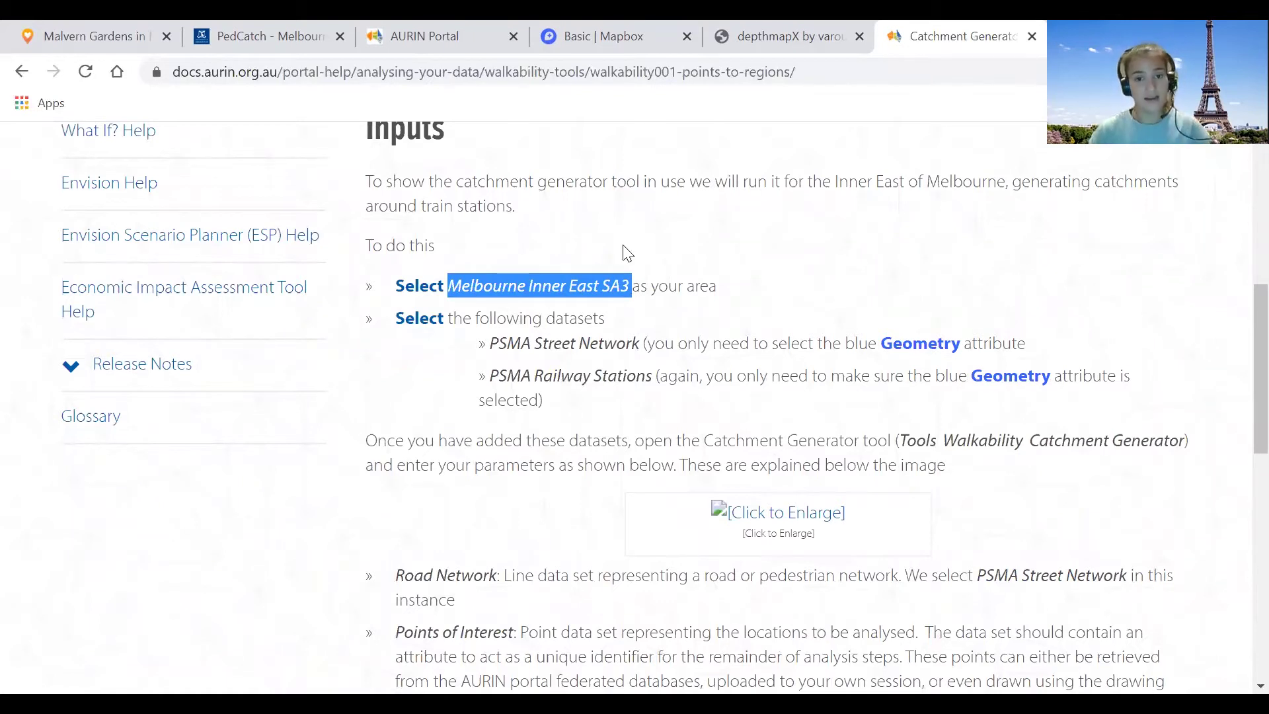
{"action": "left_click", "coordinate": [750, 320]}
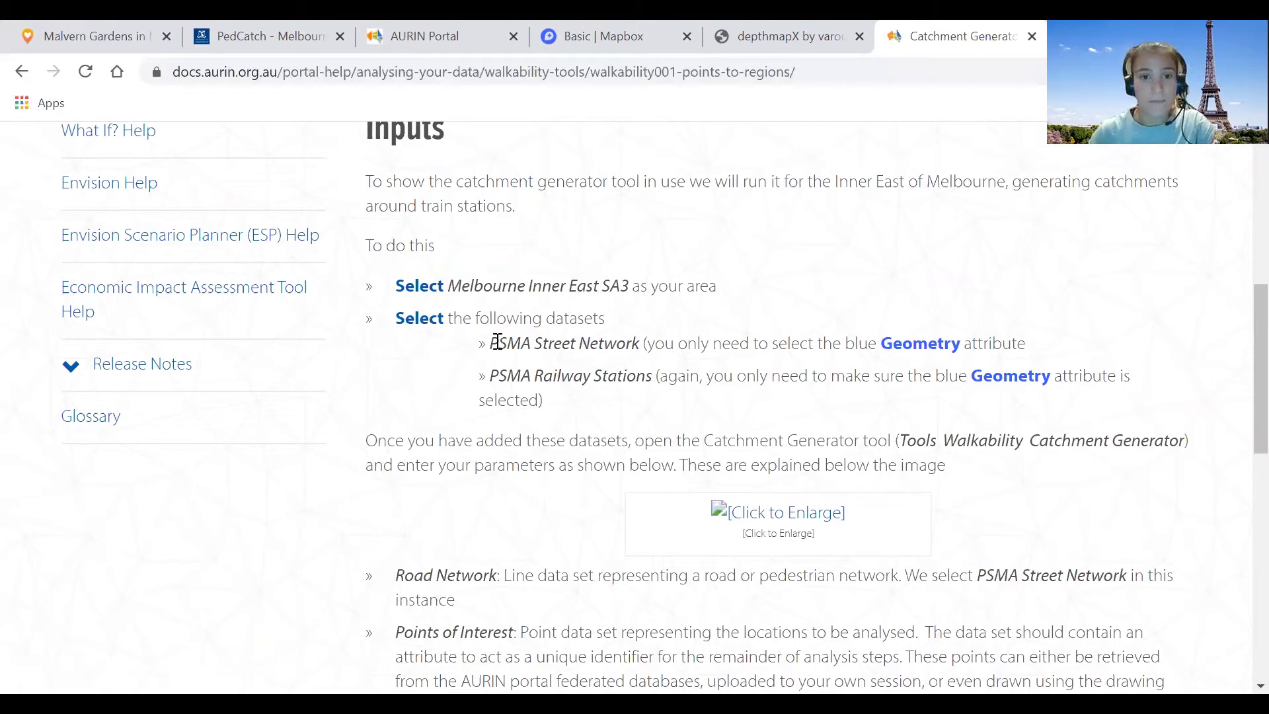
Copy the dataset name "PSMA Street Network" from the help page and search the AURIN Portal data browser for it
{"action": "left_click_drag", "start_coordinate": [491, 341], "coordinate": [644, 339]}
{"action": "key", "text": "ctrl+c"}
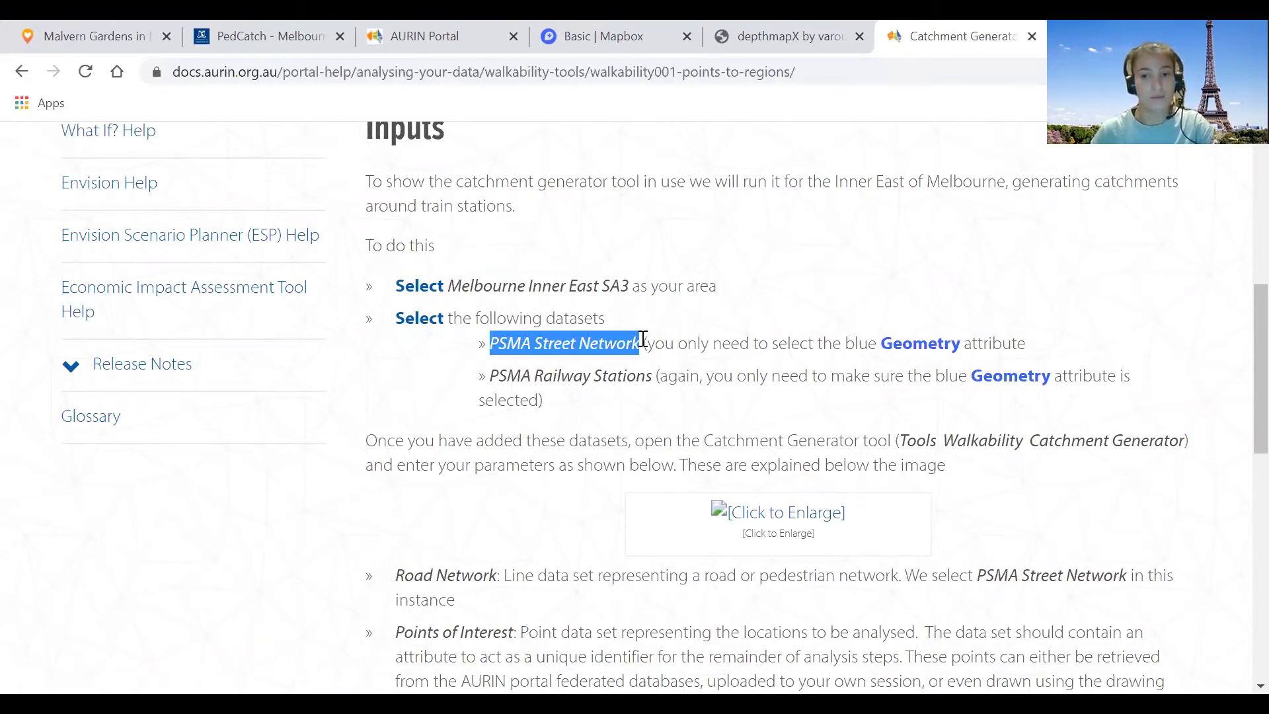
{"action": "left_click", "coordinate": [659, 364]}
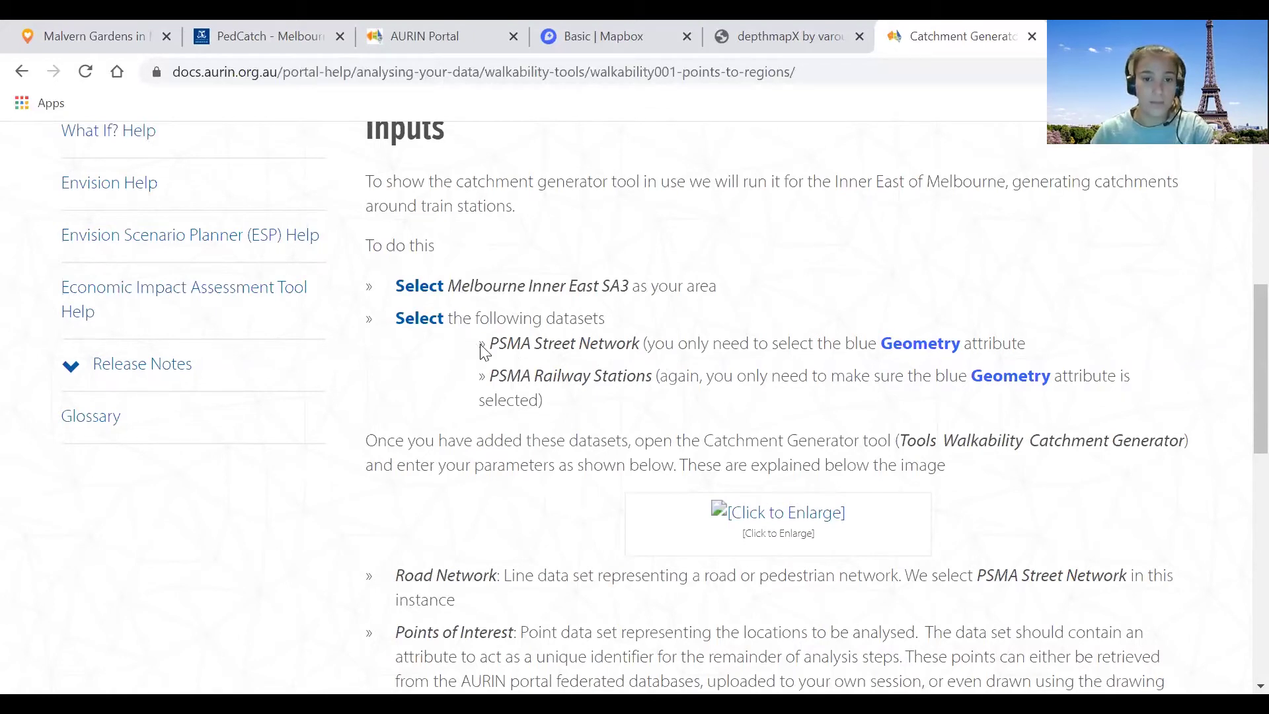
{"action": "left_click_drag", "start_coordinate": [488, 344], "coordinate": [499, 344]}
{"action": "left_click_drag", "start_coordinate": [609, 357], "coordinate": [633, 347]}
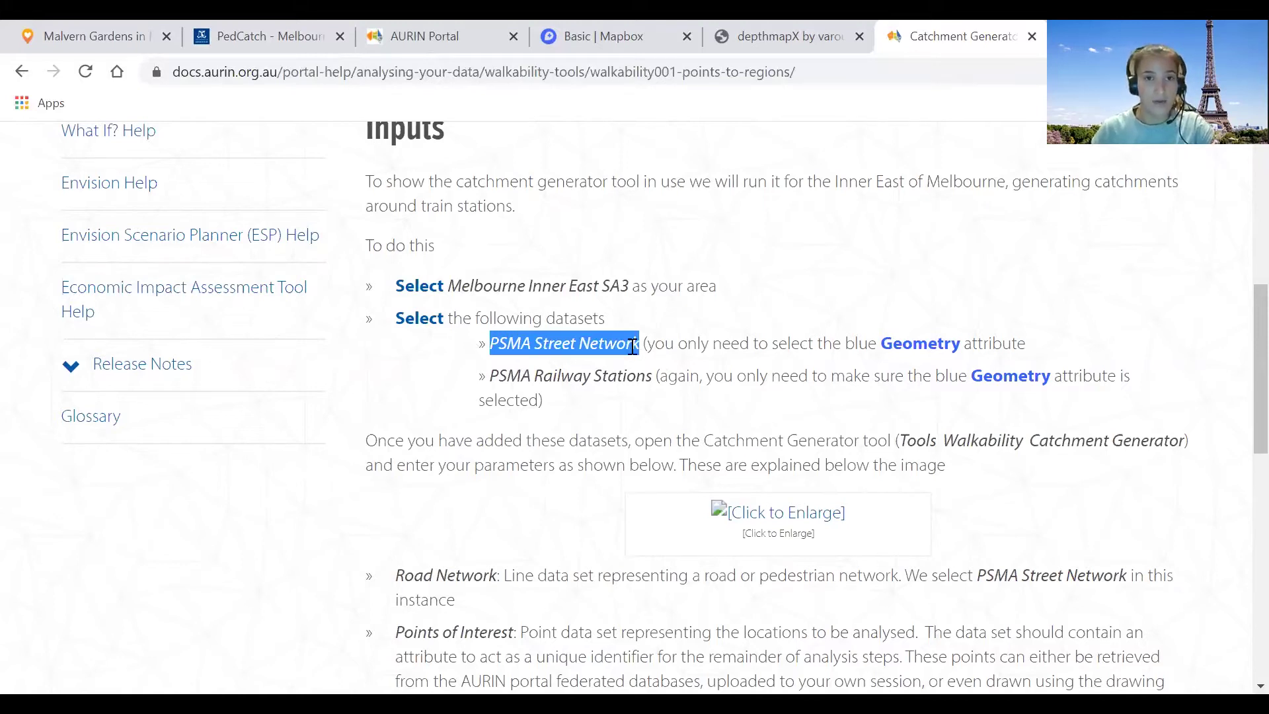
{"action": "key", "text": "ctrl+3"}
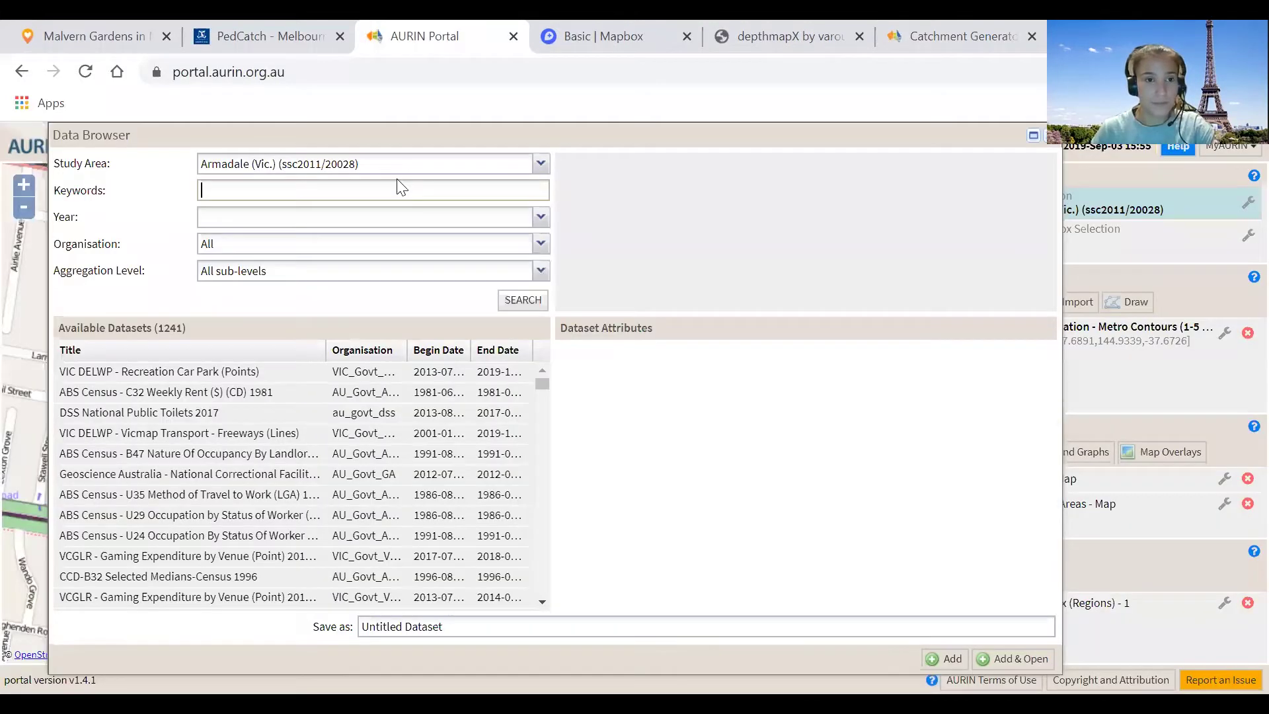
{"action": "key", "text": "ctrl+v"}
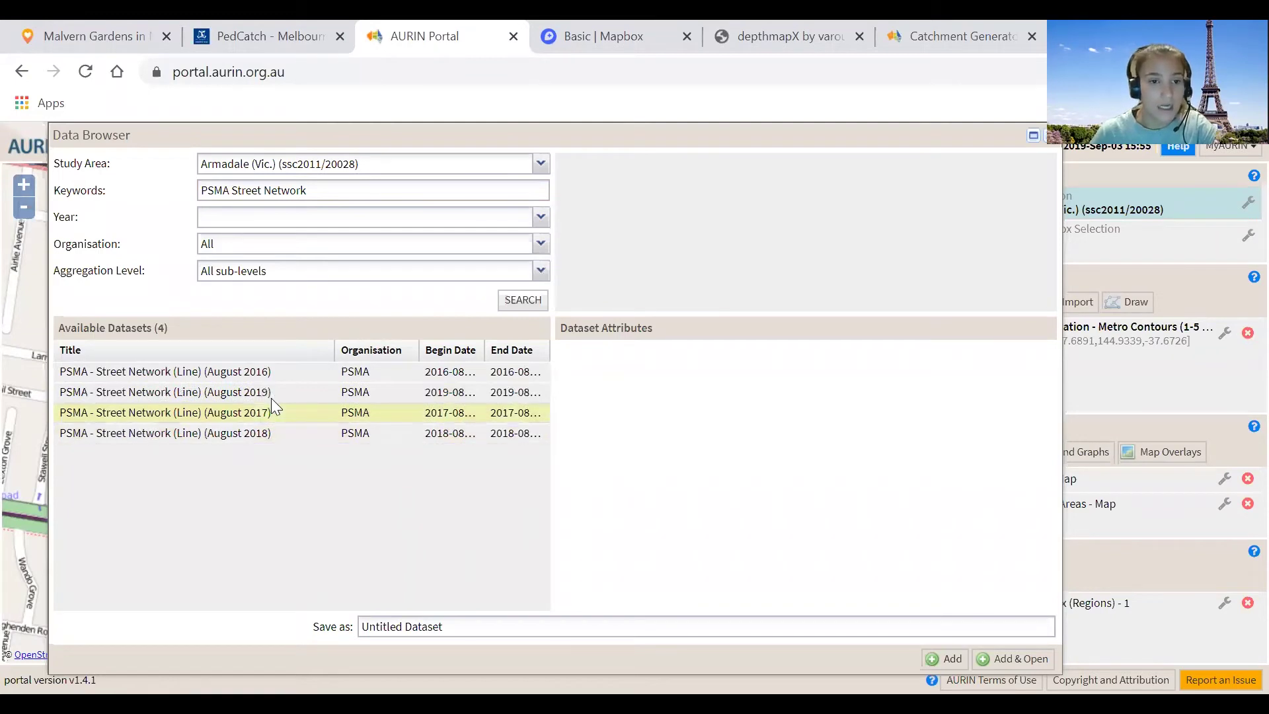
Select the PSMA - Street Network (Line) (August 2019) dataset and include its Geometry attribute
{"action": "left_click", "coordinate": [177, 393]}
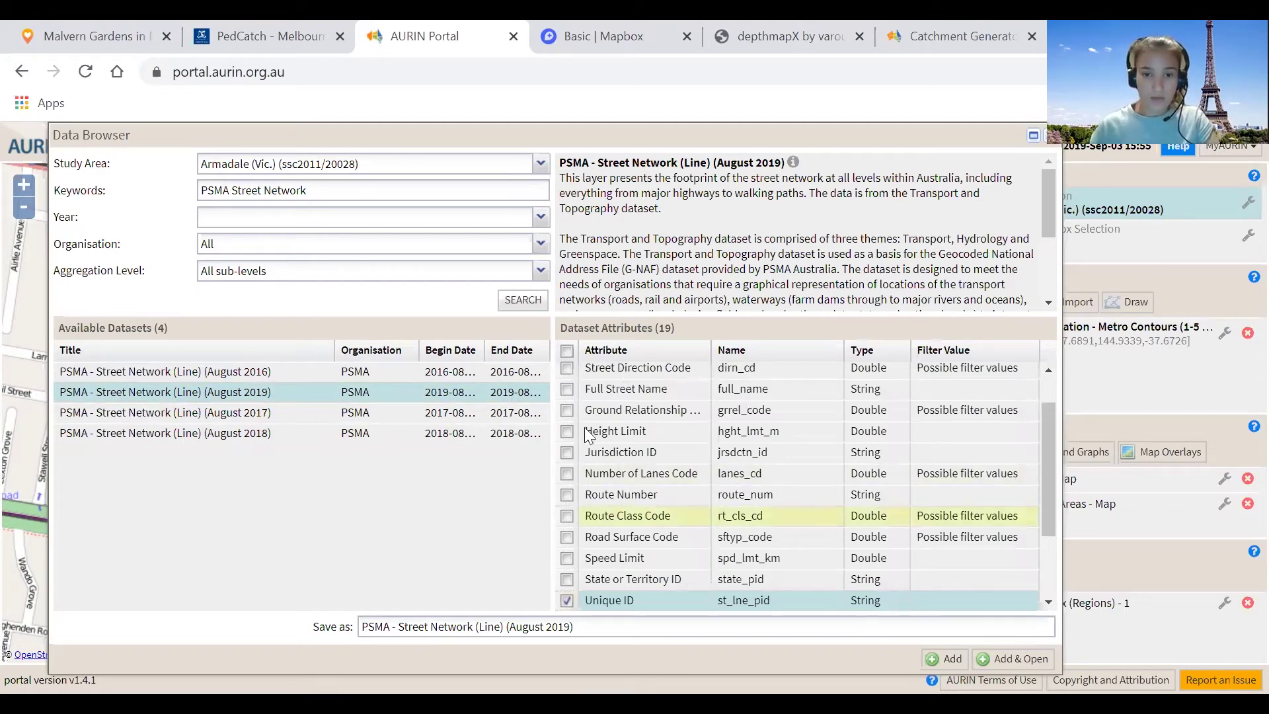
{"action": "scroll", "coordinate": [567, 605], "scroll_direction": "down", "scroll_amount": 3}
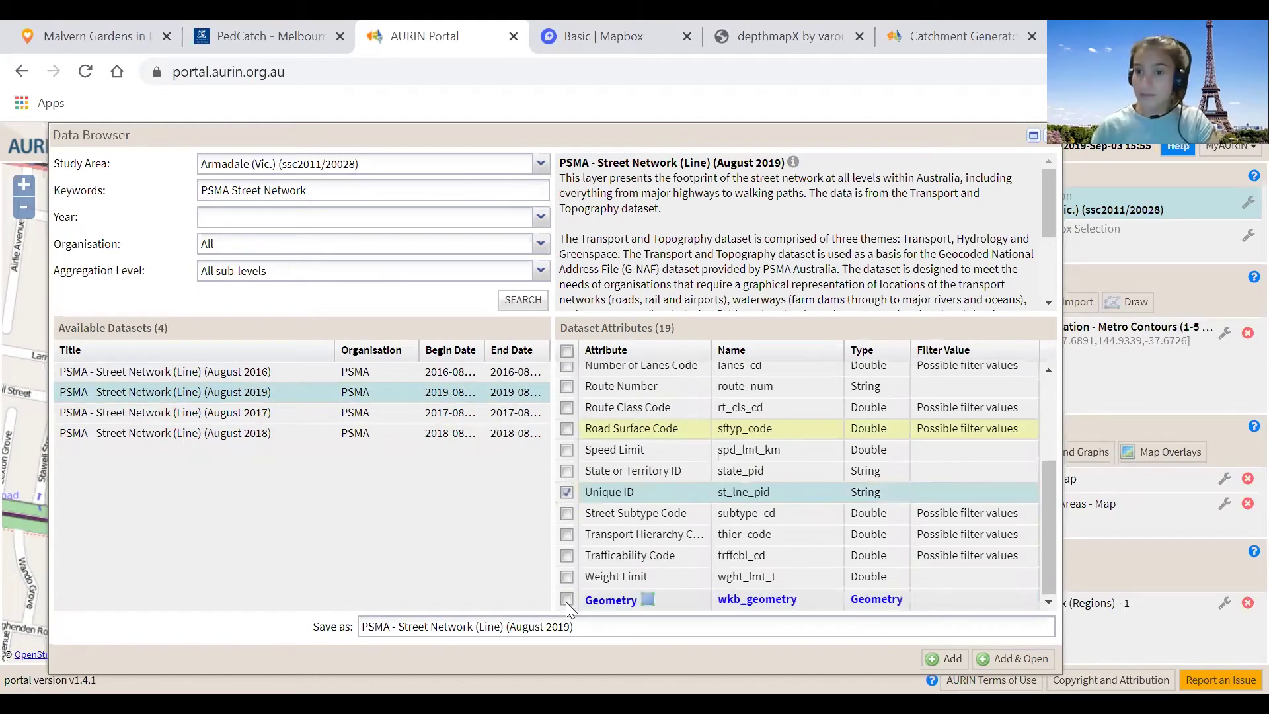
{"action": "left_click", "coordinate": [567, 599]}
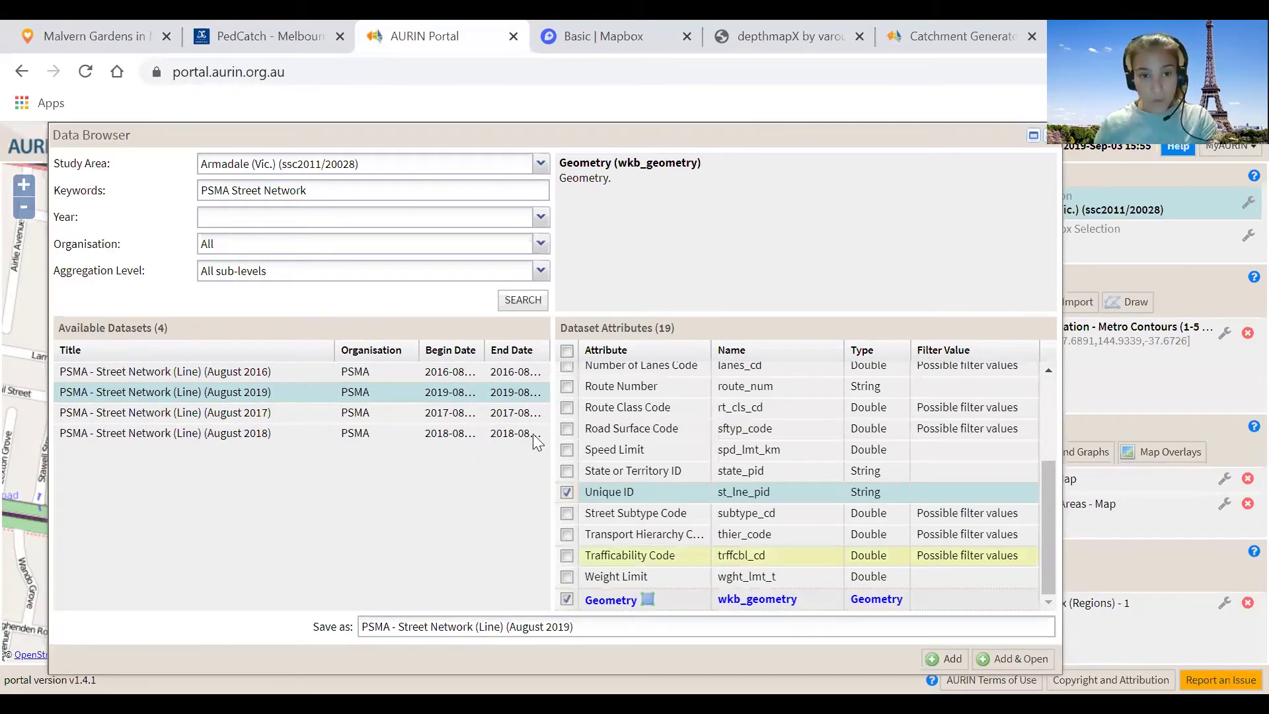
Review the street network attributes and request adding the August 2019 dataset with Unique ID and Geometry to the project
{"action": "scroll", "coordinate": [559, 410], "scroll_direction": "up", "scroll_amount": 3}
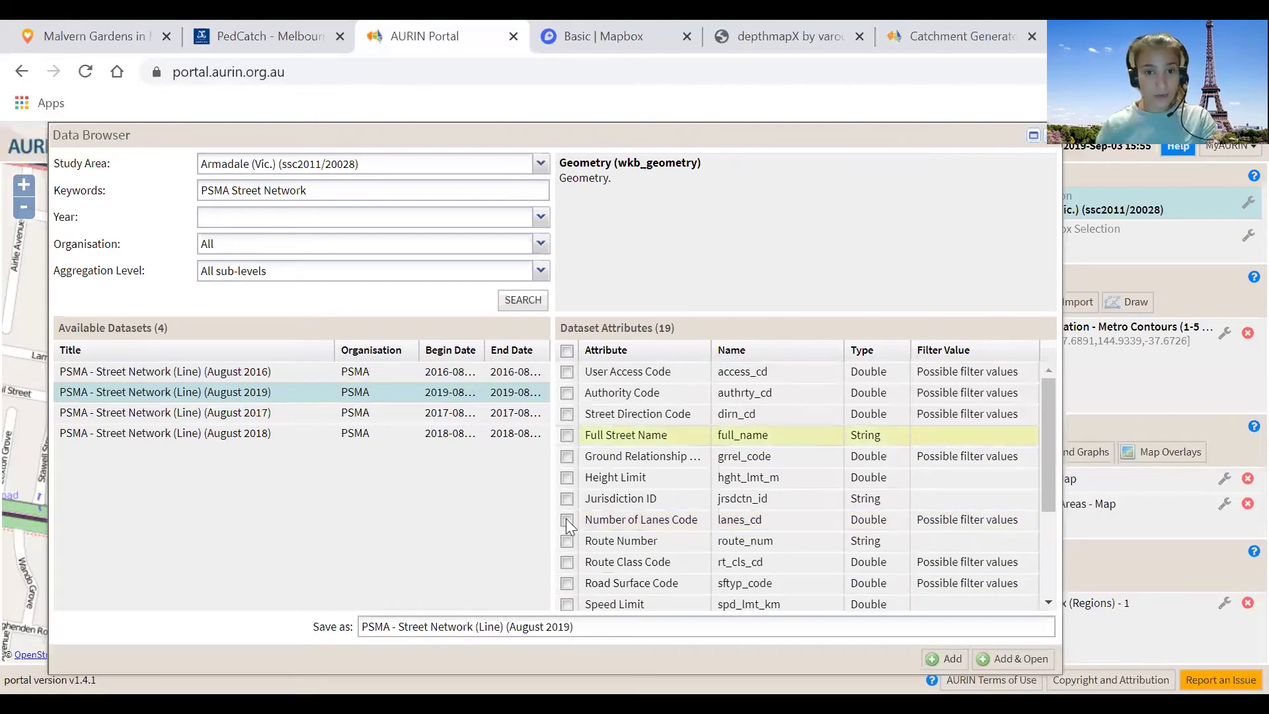
{"action": "scroll", "coordinate": [570, 515], "scroll_direction": "down", "scroll_amount": 3}
{"action": "scroll", "coordinate": [591, 547], "scroll_direction": "down", "scroll_amount": 1}
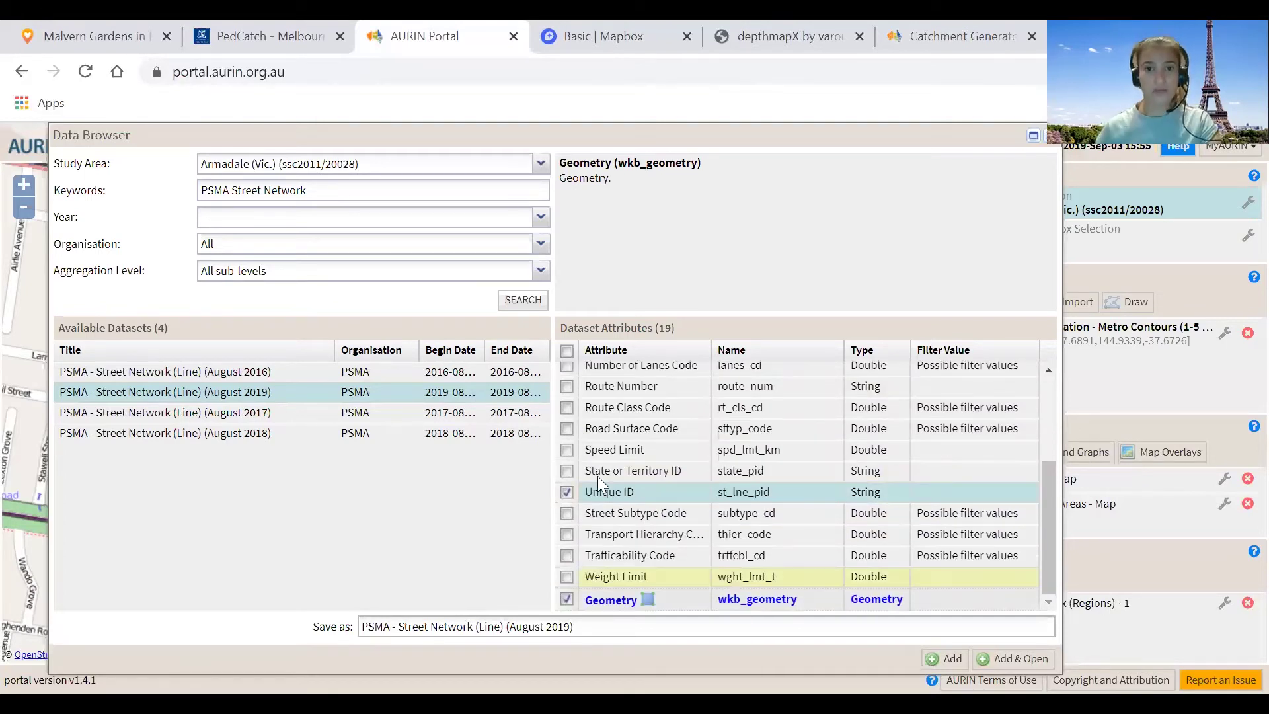
{"action": "scroll", "coordinate": [574, 473], "scroll_direction": "up", "scroll_amount": 3}
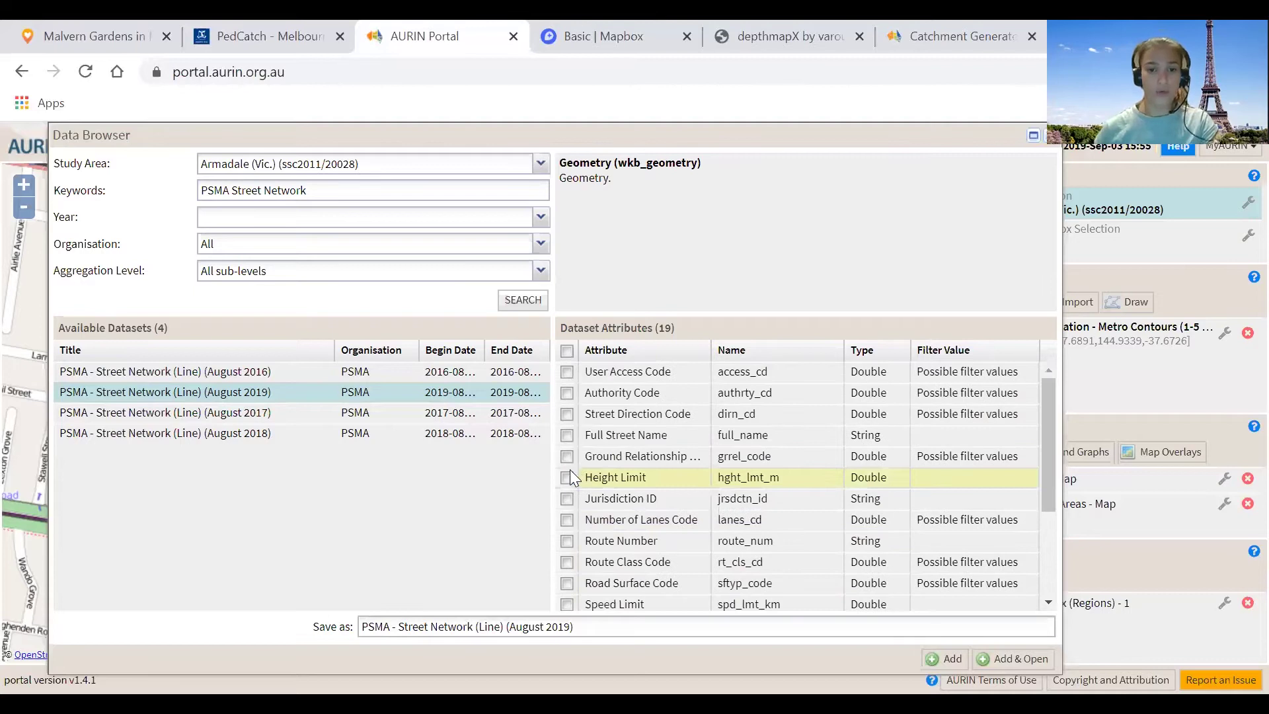
{"action": "scroll", "coordinate": [572, 541], "scroll_direction": "down", "scroll_amount": 3}
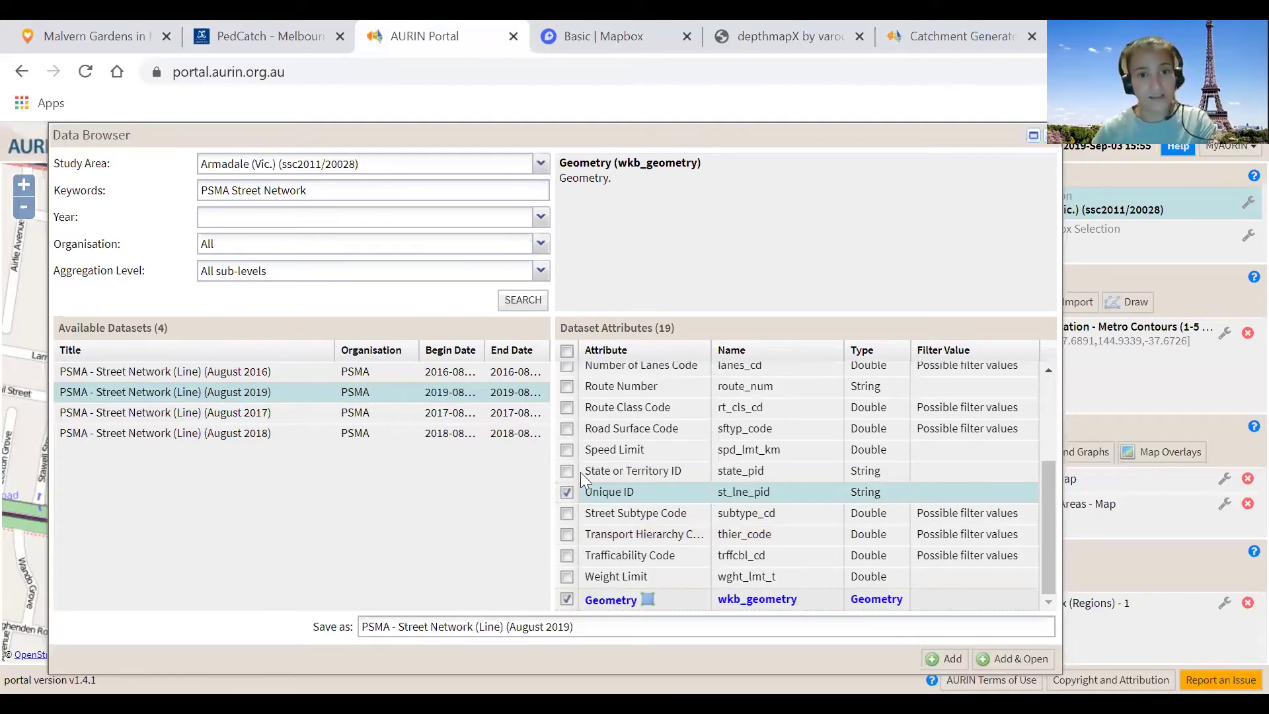
{"action": "left_click", "coordinate": [946, 660]}
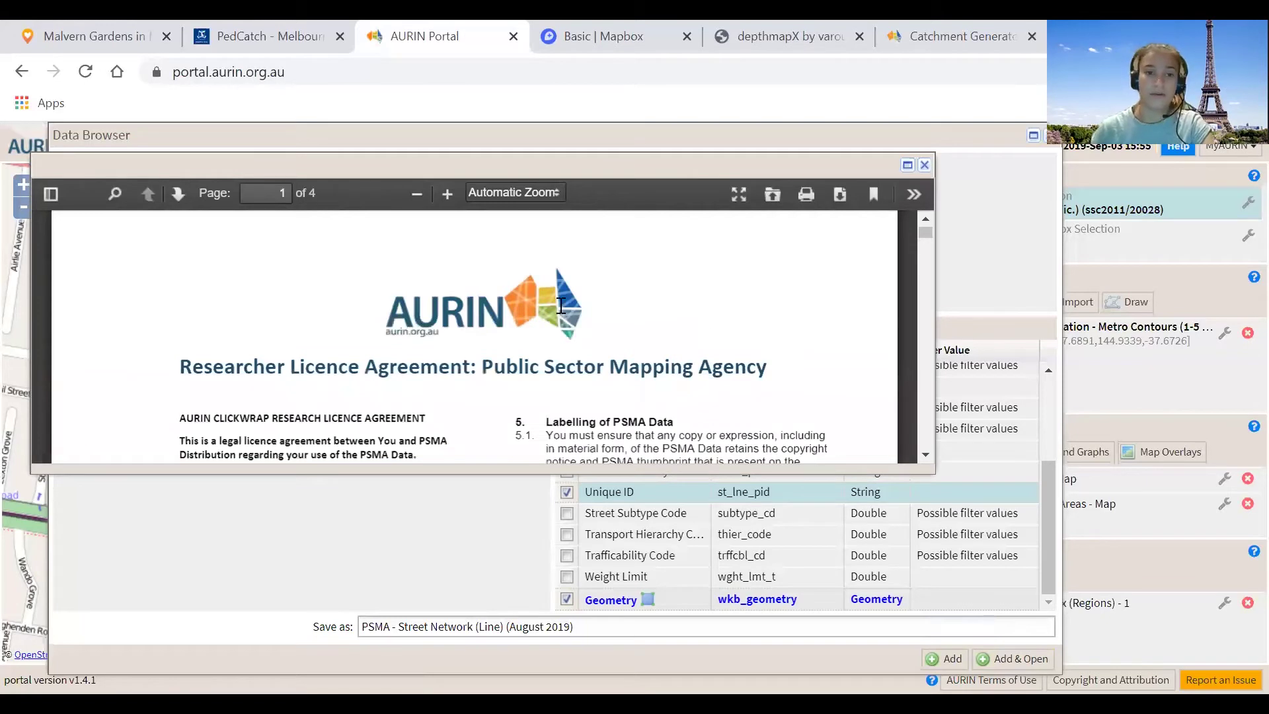
Go through the PSMA researcher licence agreement to its end and accept it to add the street network dataset
{"action": "scroll", "coordinate": [561, 311], "scroll_direction": "down", "scroll_amount": 3}
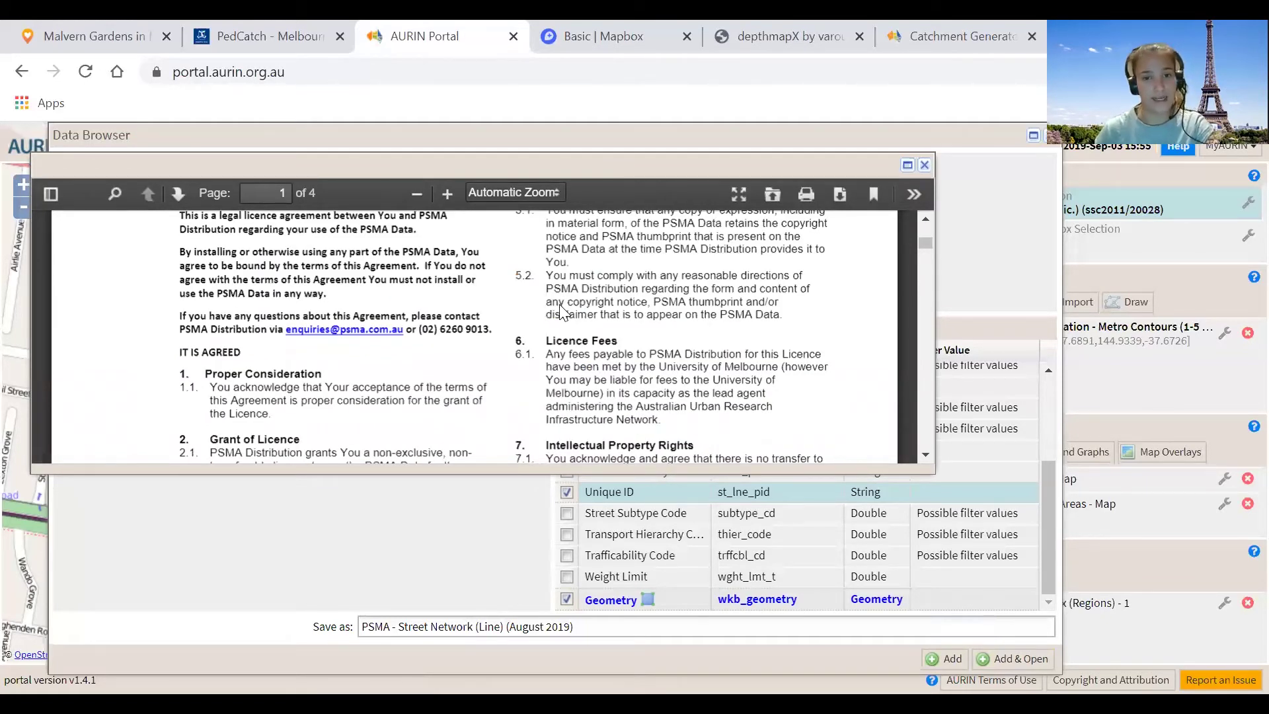
{"action": "scroll", "coordinate": [560, 310], "scroll_direction": "down", "scroll_amount": 15}
{"action": "scroll", "coordinate": [563, 310], "scroll_direction": "down", "scroll_amount": 5}
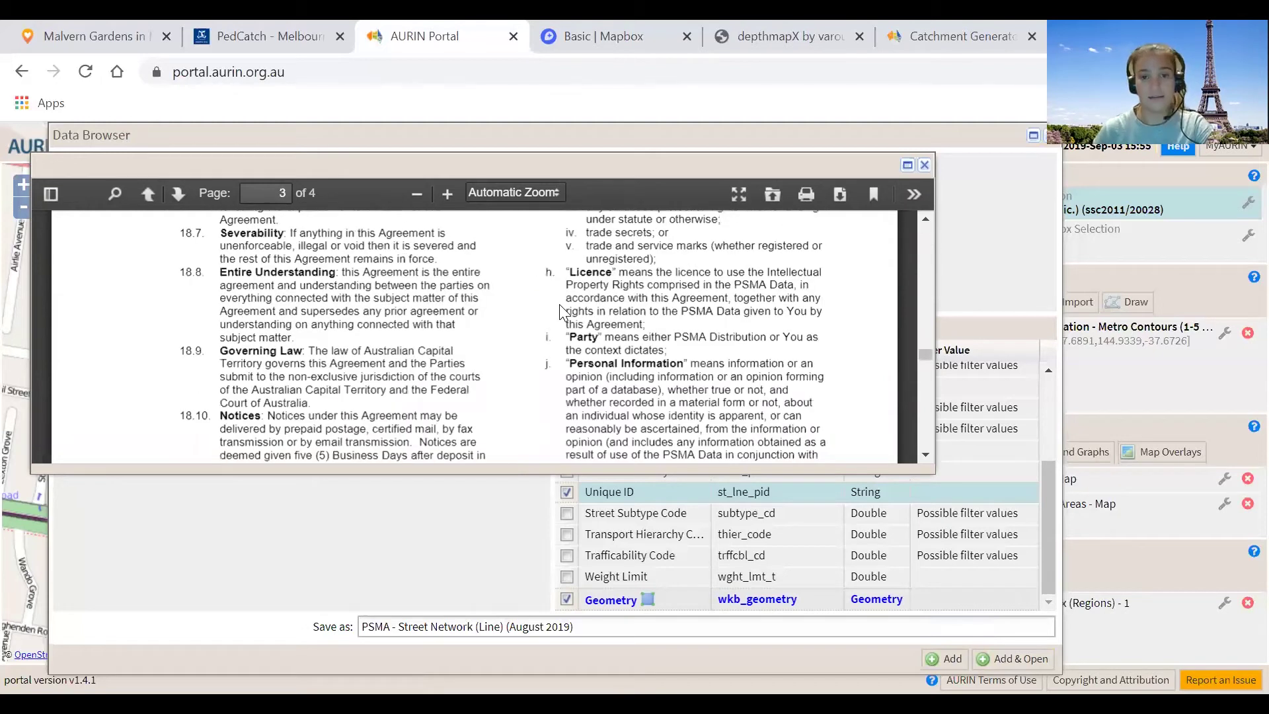
{"action": "scroll", "coordinate": [560, 311], "scroll_direction": "down", "scroll_amount": 2}
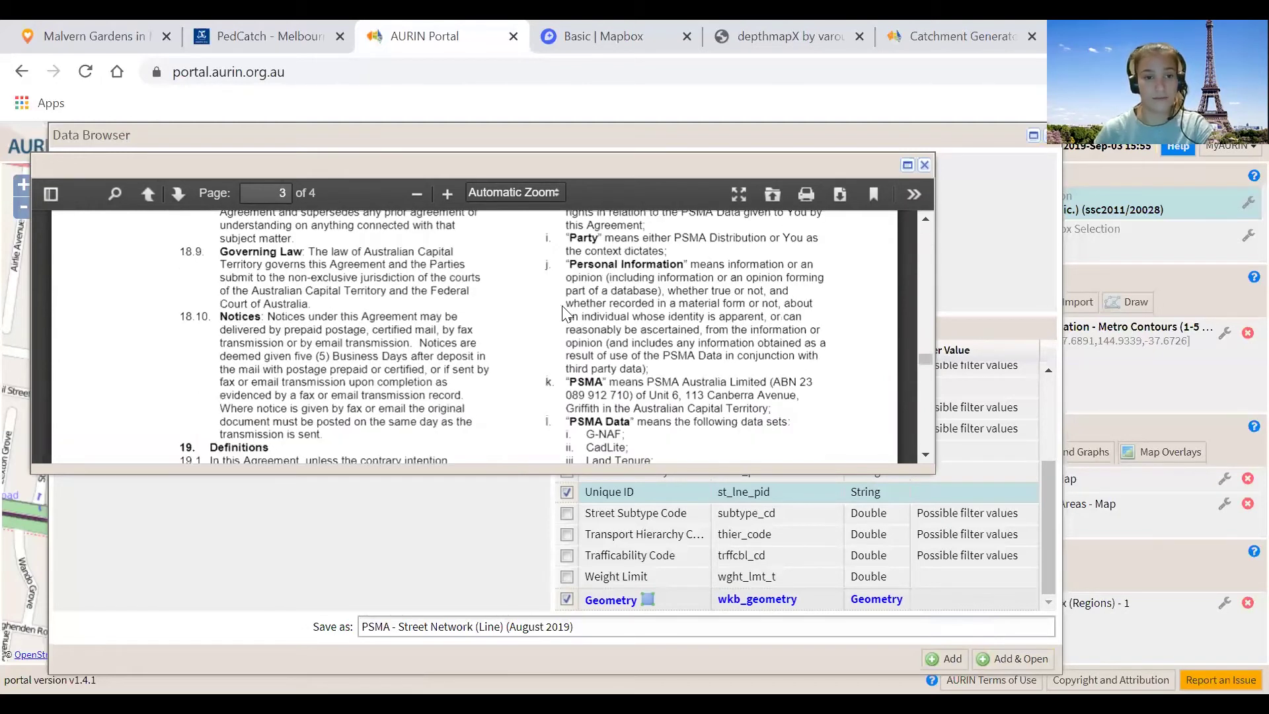
{"action": "scroll", "coordinate": [563, 314], "scroll_direction": "down", "scroll_amount": 3}
{"action": "scroll", "coordinate": [563, 312], "scroll_direction": "down", "scroll_amount": 10}
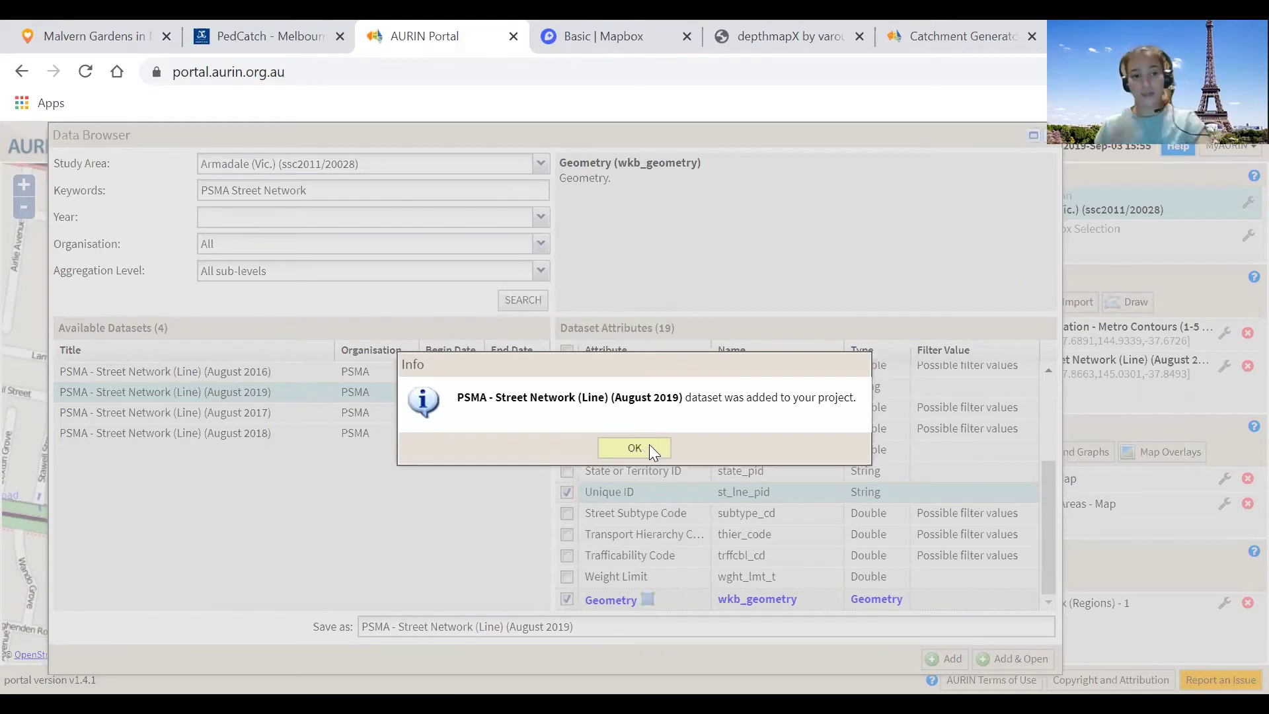
{"action": "left_click", "coordinate": [648, 447]}
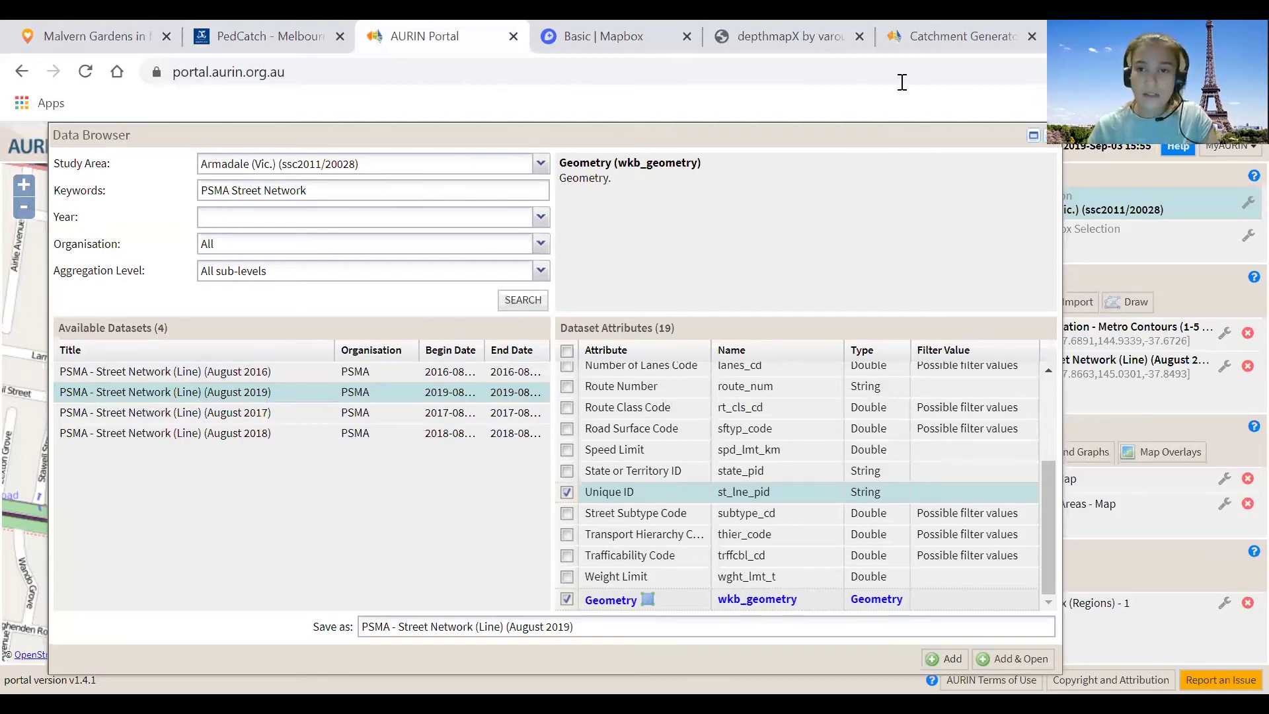
Copy the dataset name "PSMA Railway Stations" from the Catchment Generator help page and search the AURIN Portal data browser for it
{"action": "key", "text": "ctrl+9"}
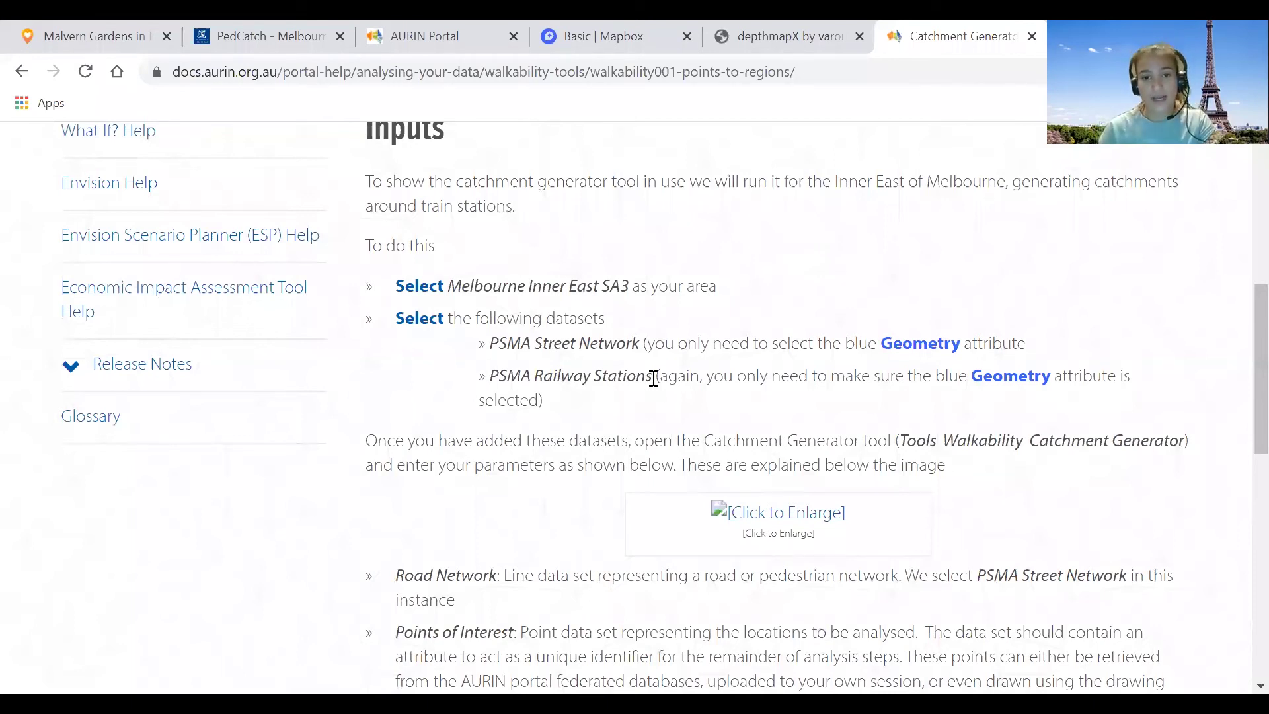
{"action": "left_click_drag", "start_coordinate": [654, 378], "coordinate": [490, 377]}
{"action": "key", "text": "ctrl+c"}
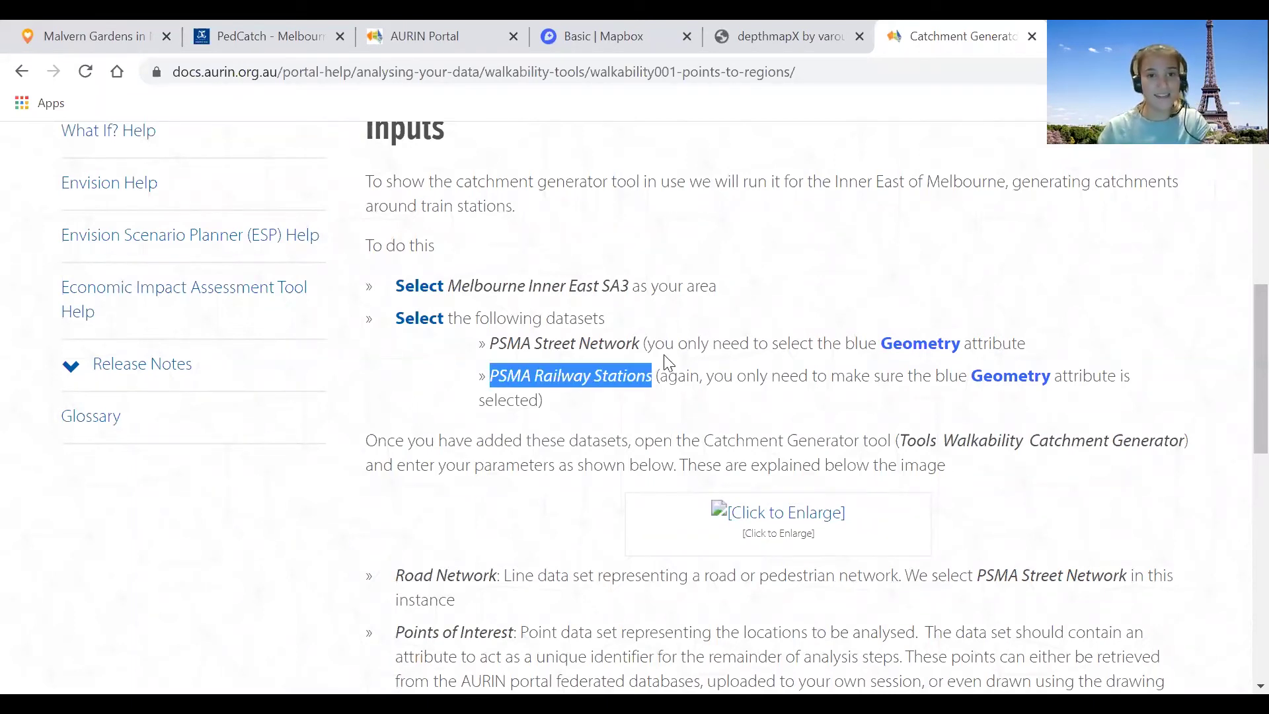
{"action": "key", "text": "ctrl+3"}
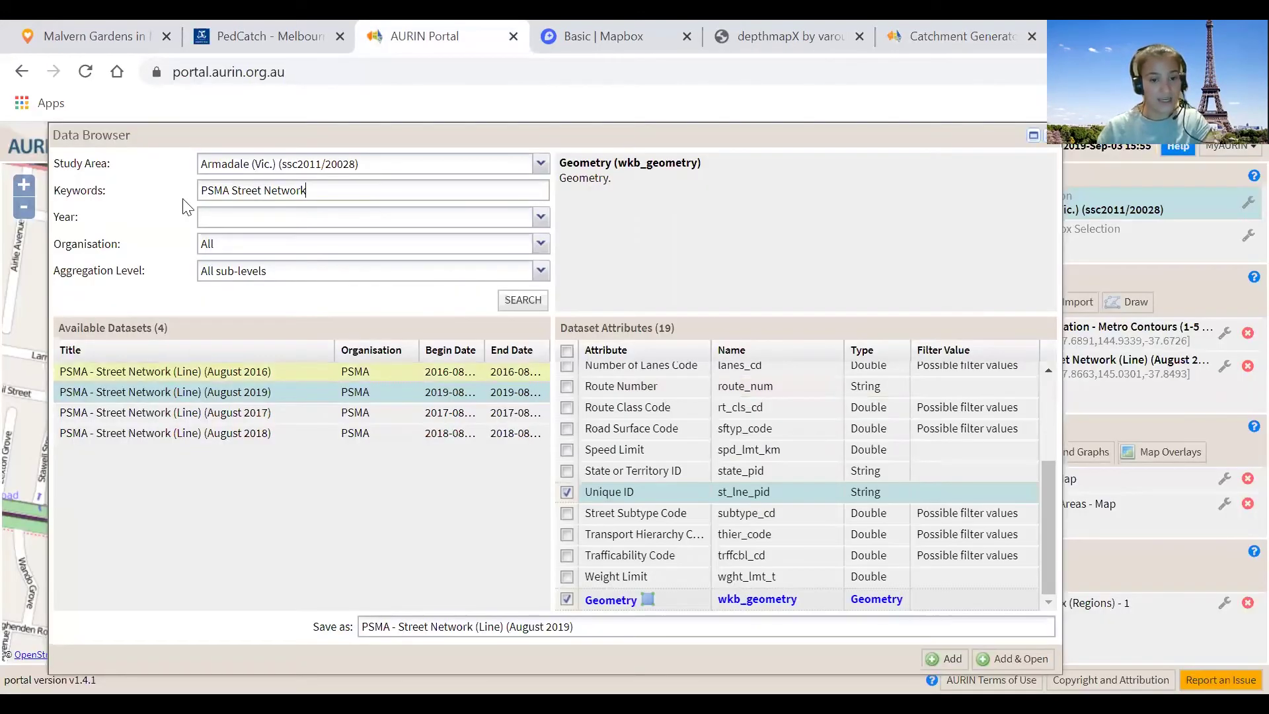
{"action": "key", "text": "ctrl+a"}
{"action": "key", "text": "ctrl+v"}
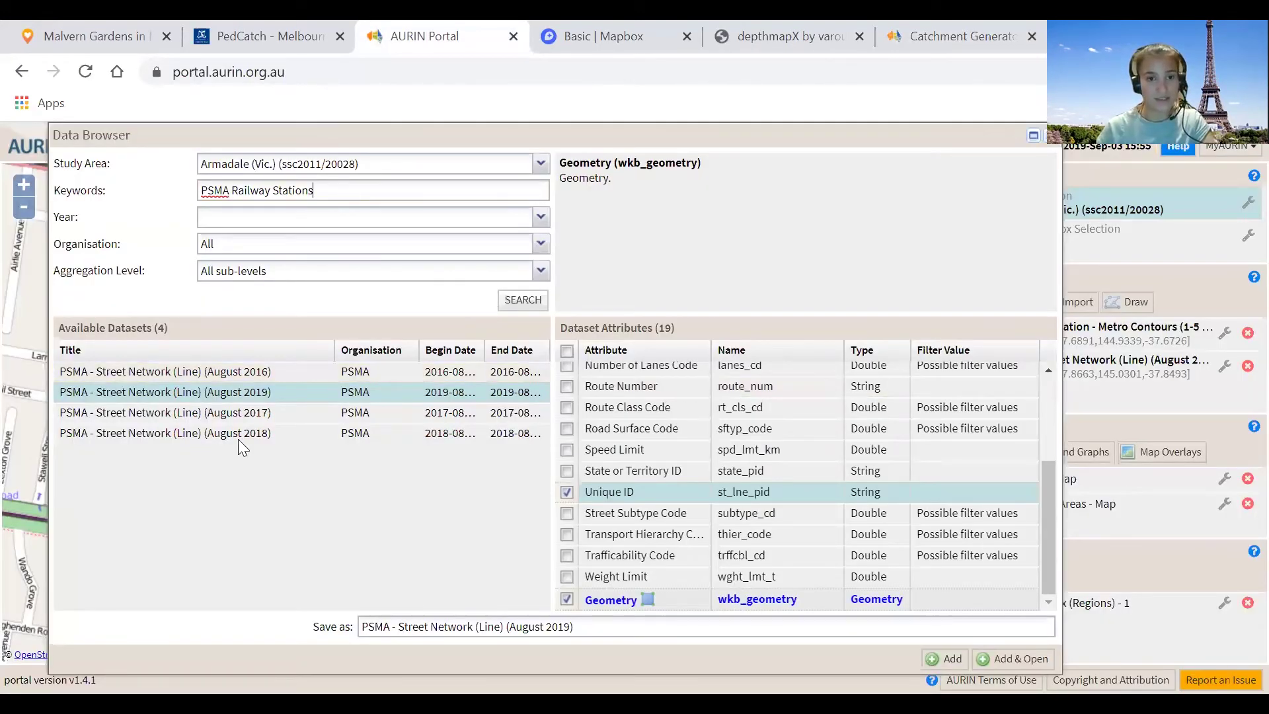
{"action": "key", "text": "Return"}
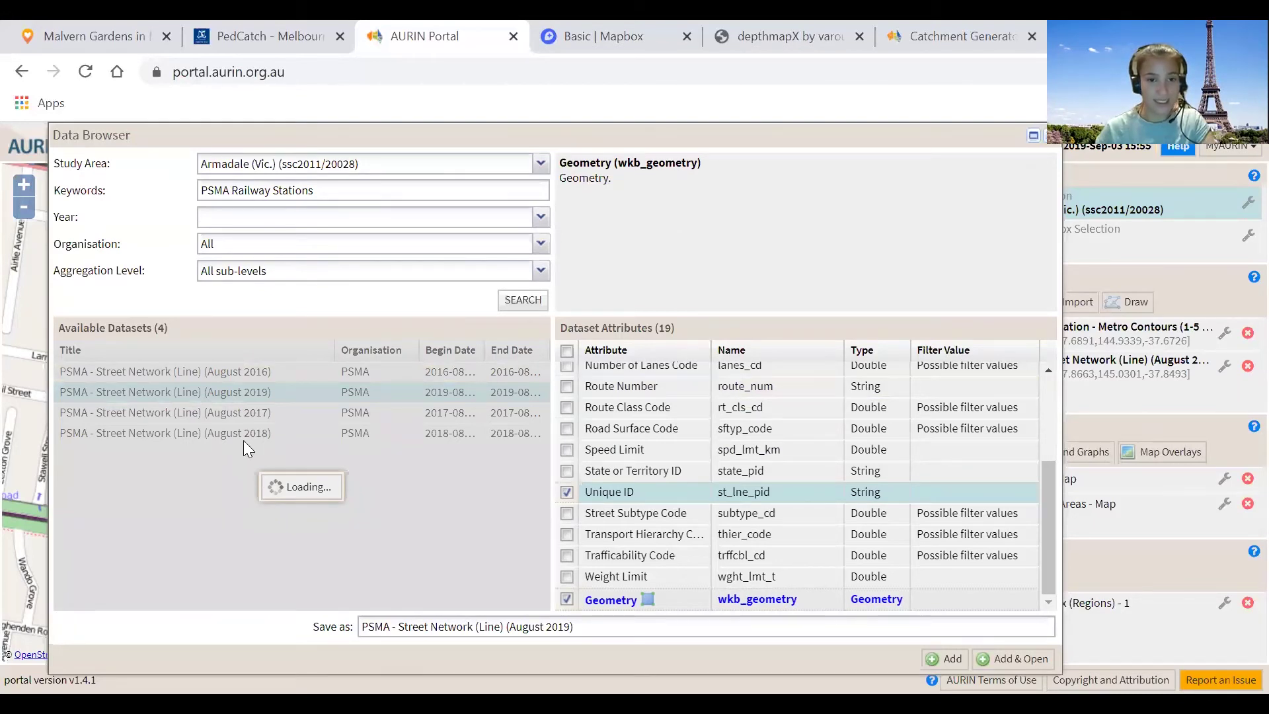
Select the PSMA - Railway Stations (Point) (May 2019) dataset and include its Geometry and Railway Station Name attributes
{"action": "left_click", "coordinate": [296, 411]}
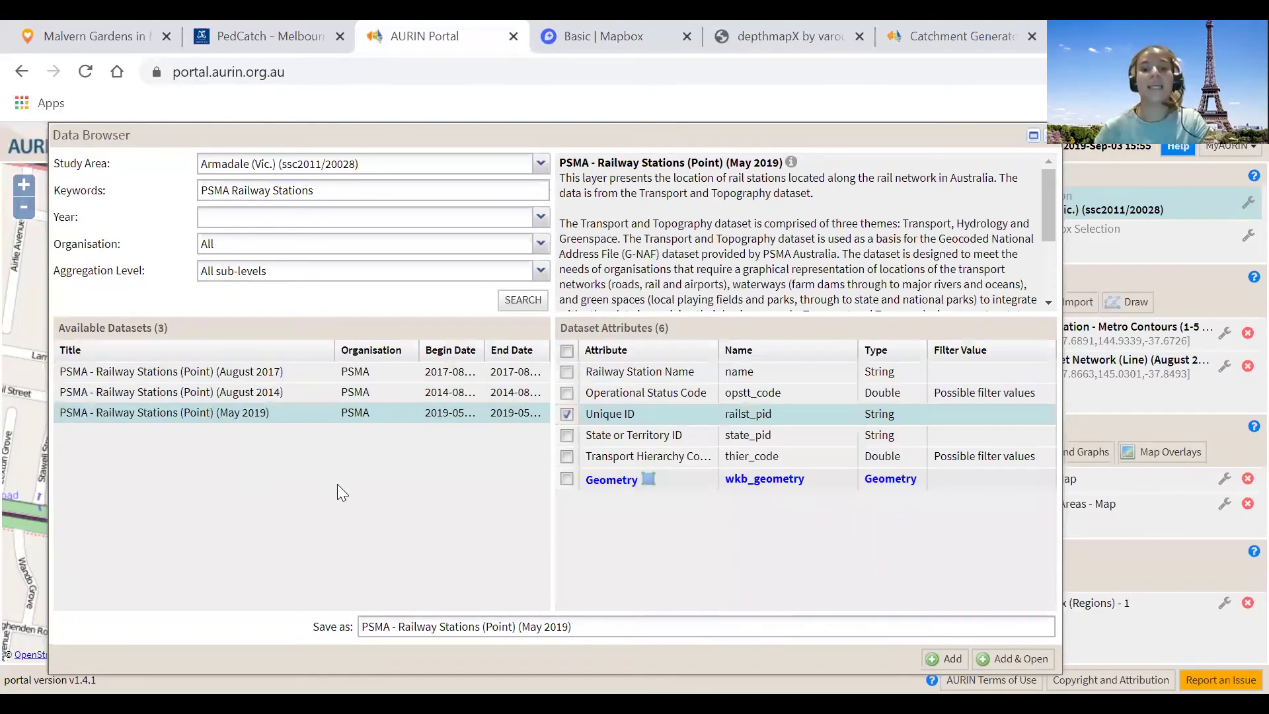
{"action": "left_click", "coordinate": [567, 477]}
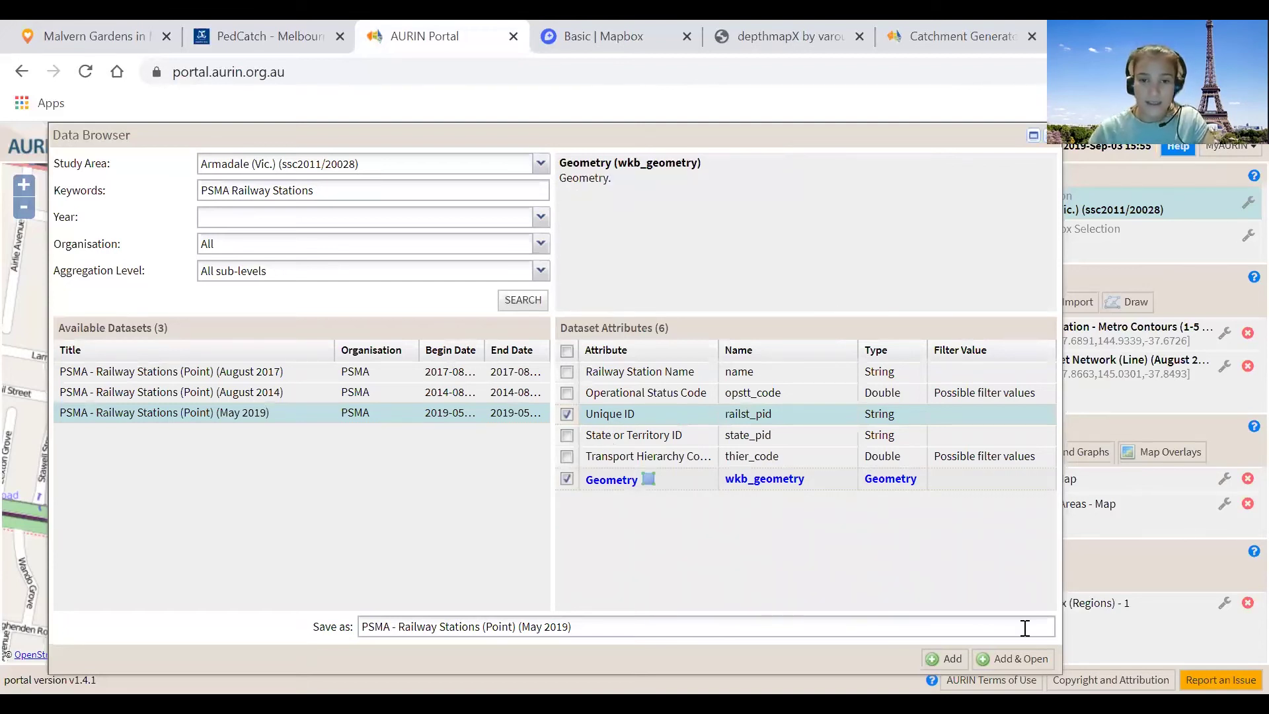
{"action": "left_click", "coordinate": [567, 372]}
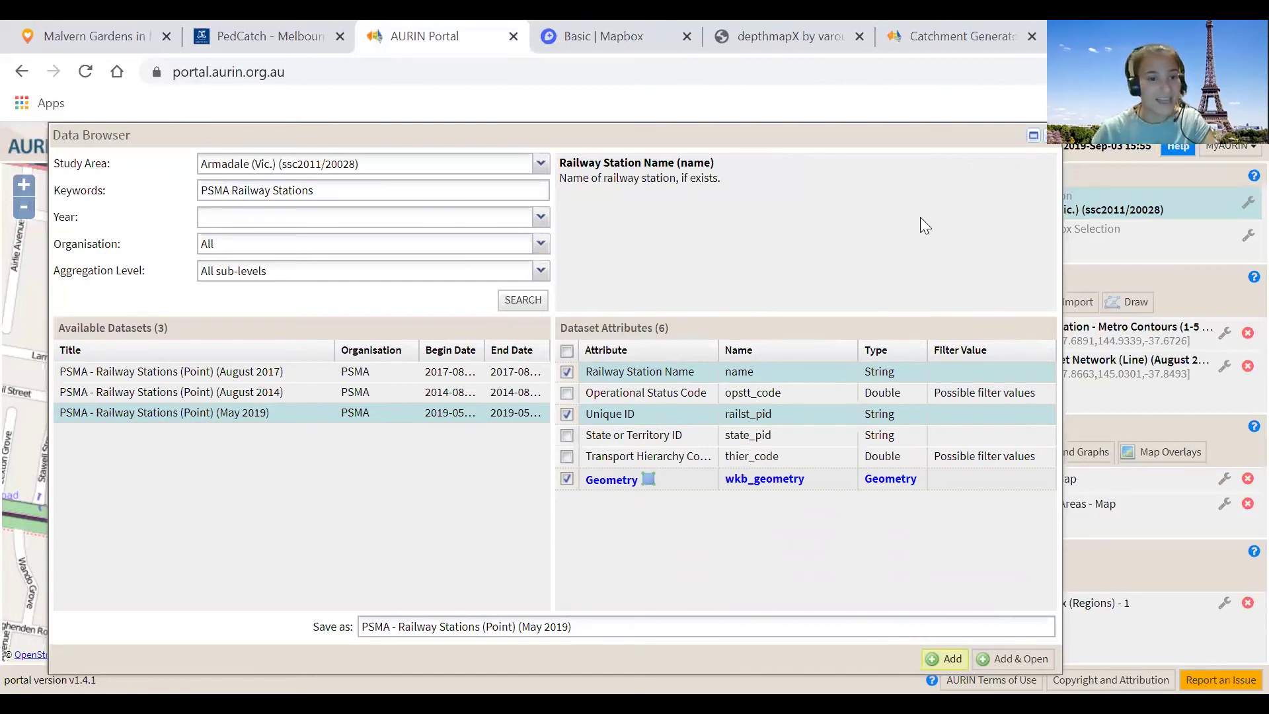
Add the railway stations dataset to the project by accepting its licence agreement, and close the data browser
{"action": "left_click", "coordinate": [925, 436]}
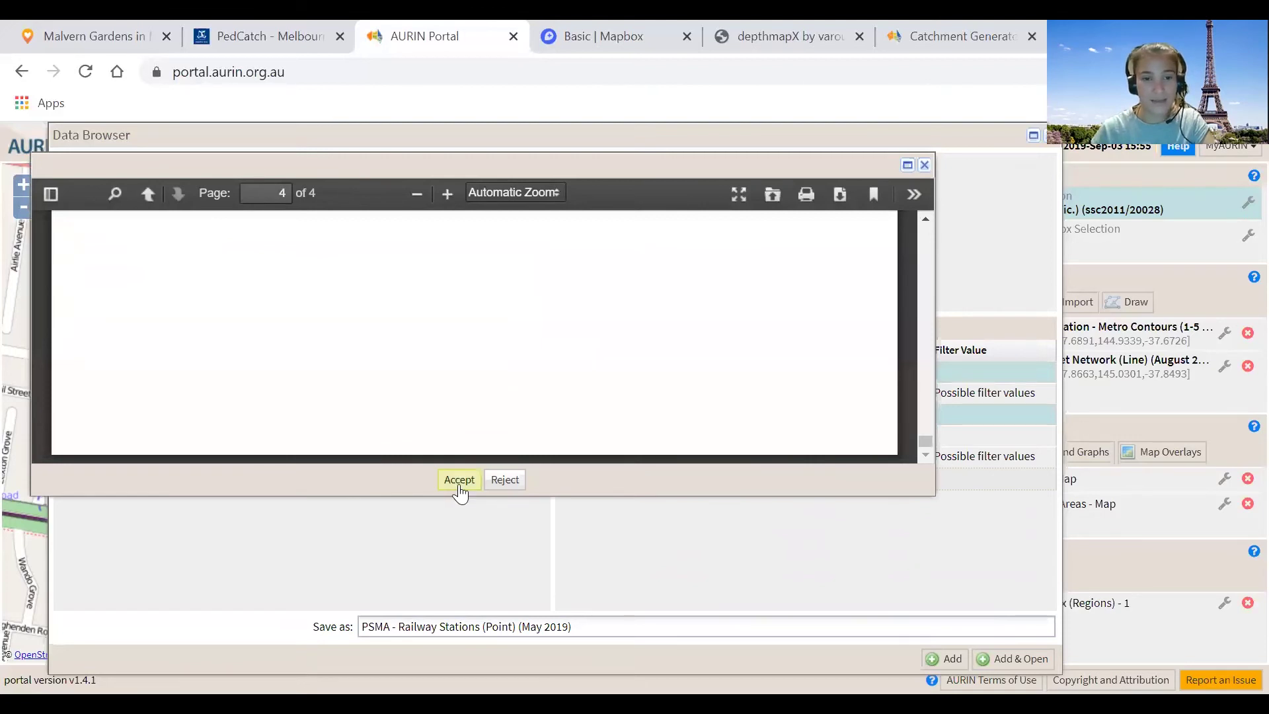
{"action": "left_click", "coordinate": [461, 489]}
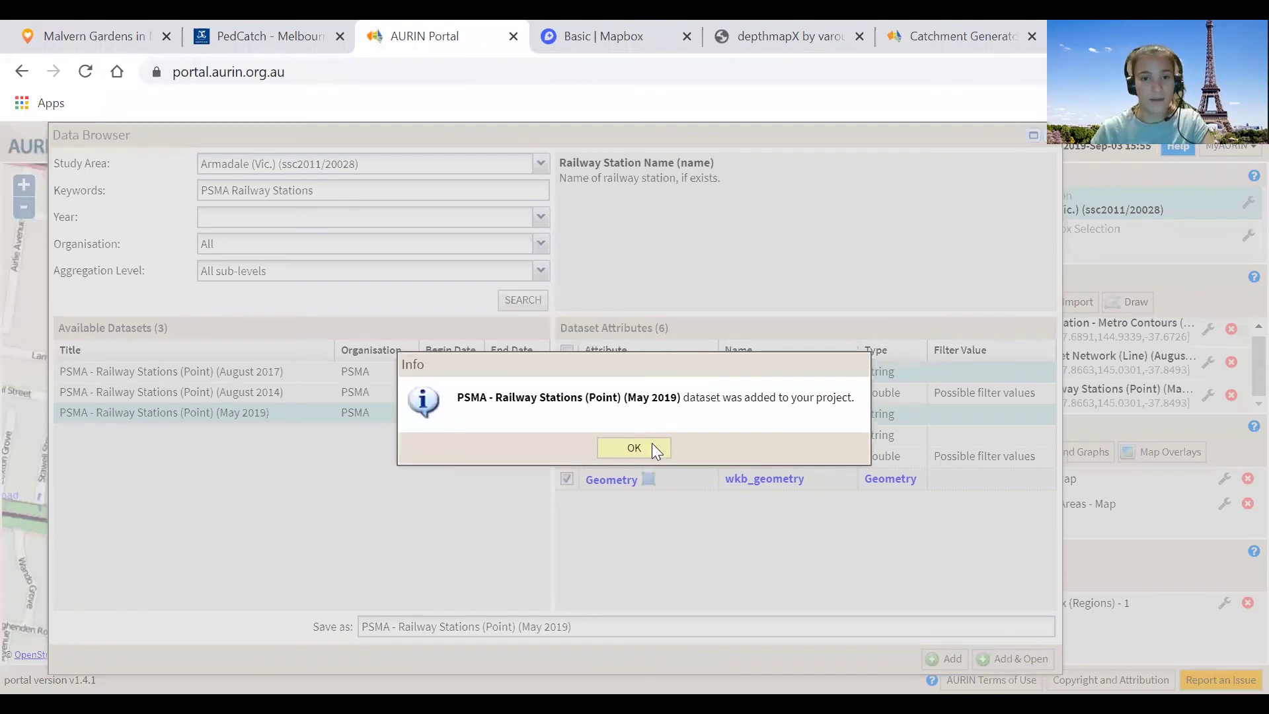
{"action": "left_click", "coordinate": [656, 451]}
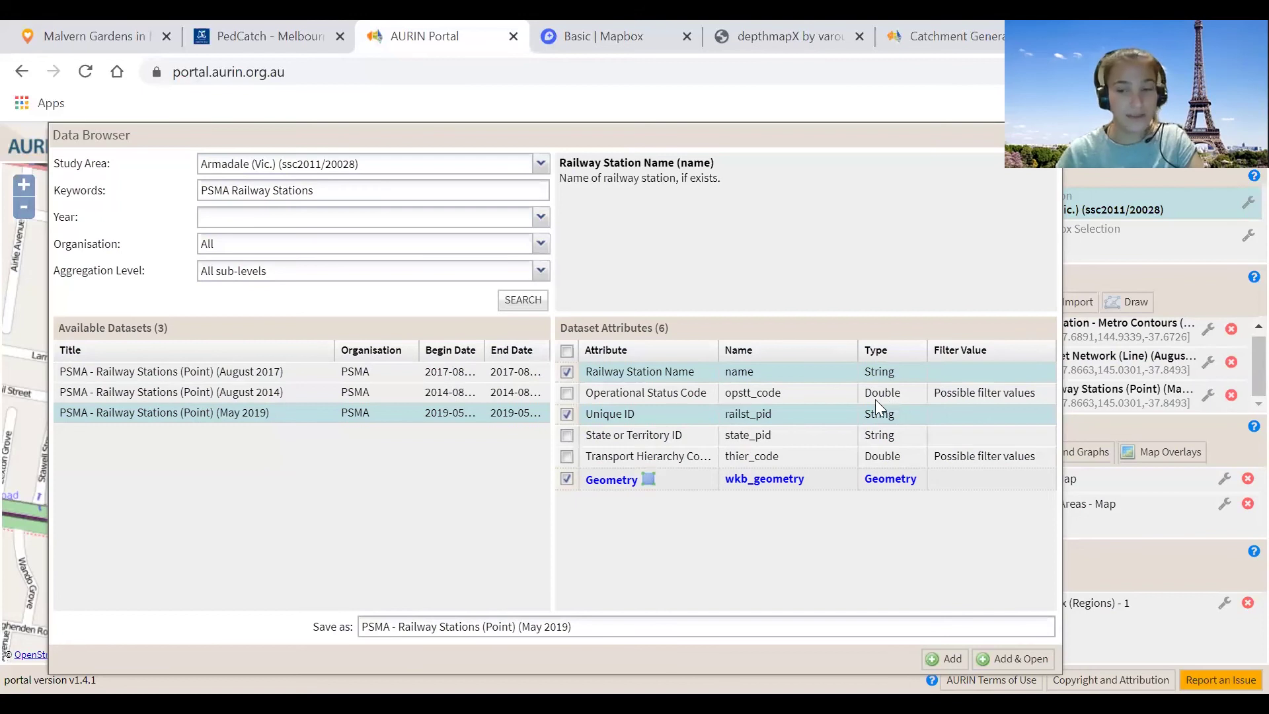
{"action": "key", "text": "Escape"}
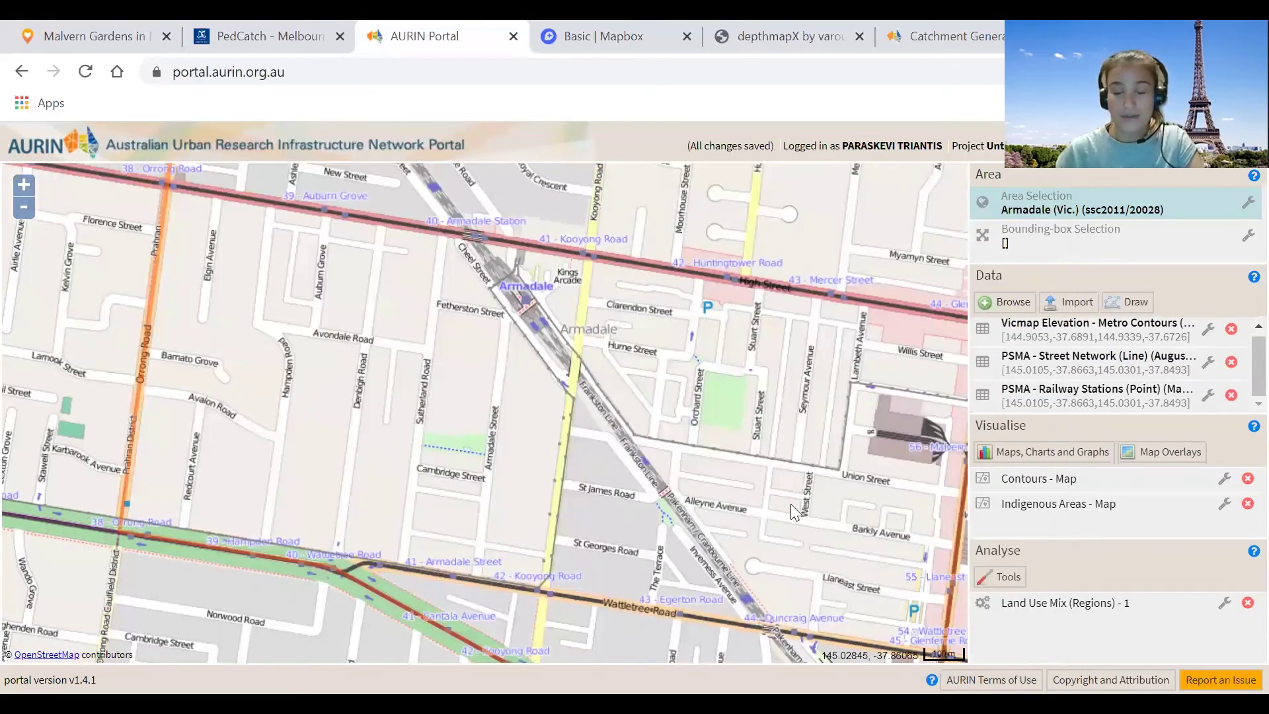